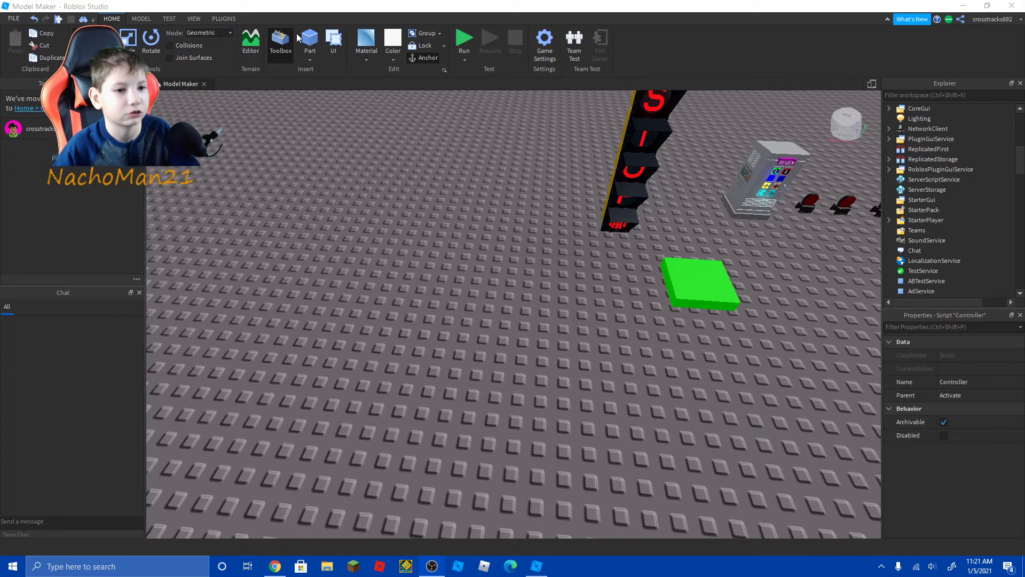
Insert a test part, stretch it with the Scale tool, then delete it.
left_click(716, 353)
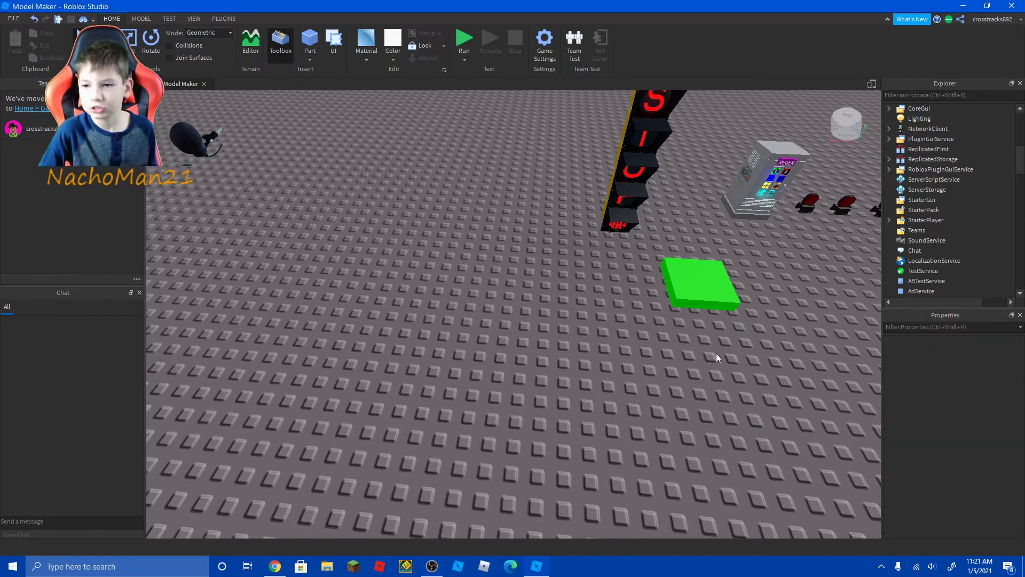
right_click_drag(777, 344, 773, 343)
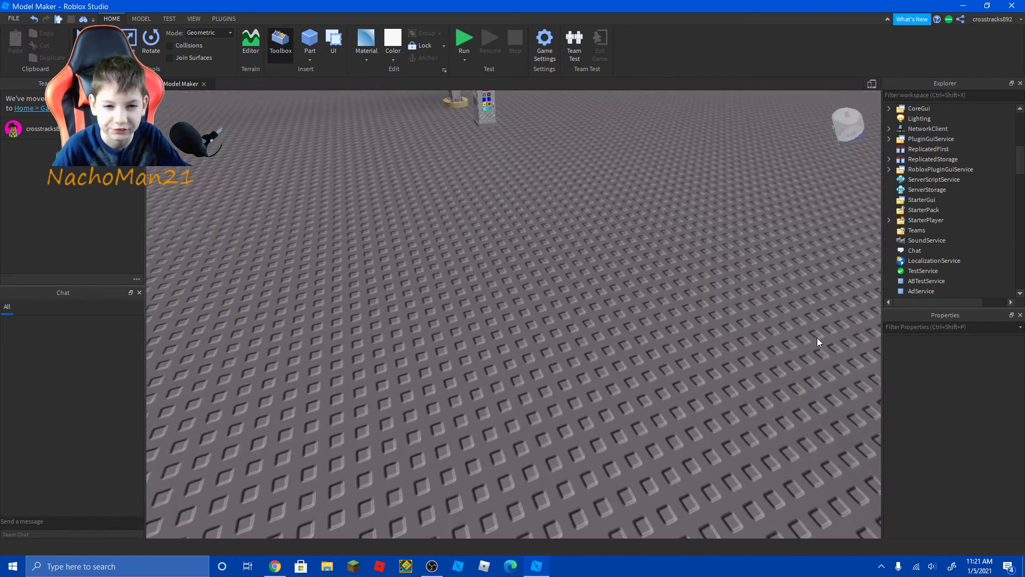
key("a")
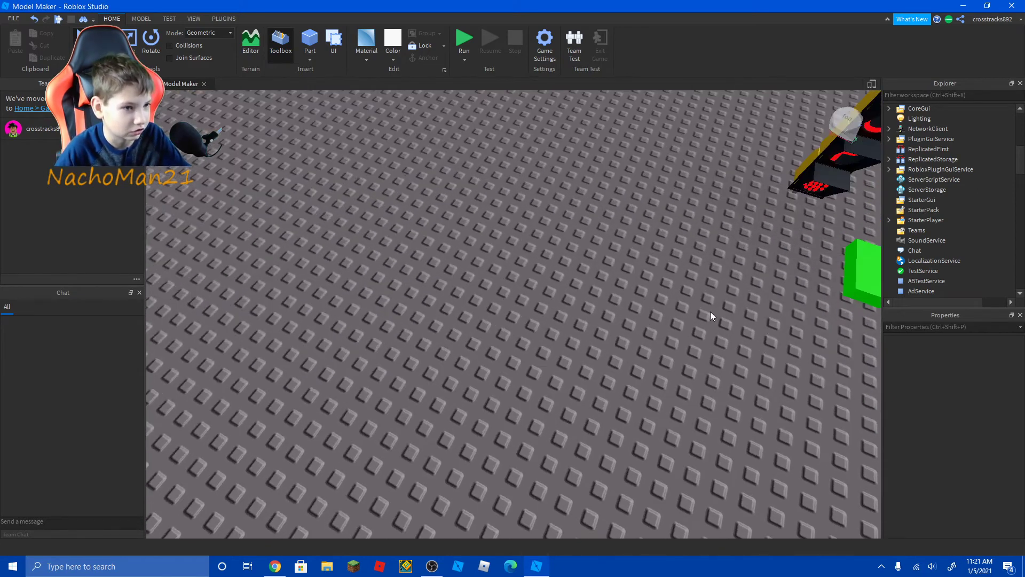
left_click(310, 42)
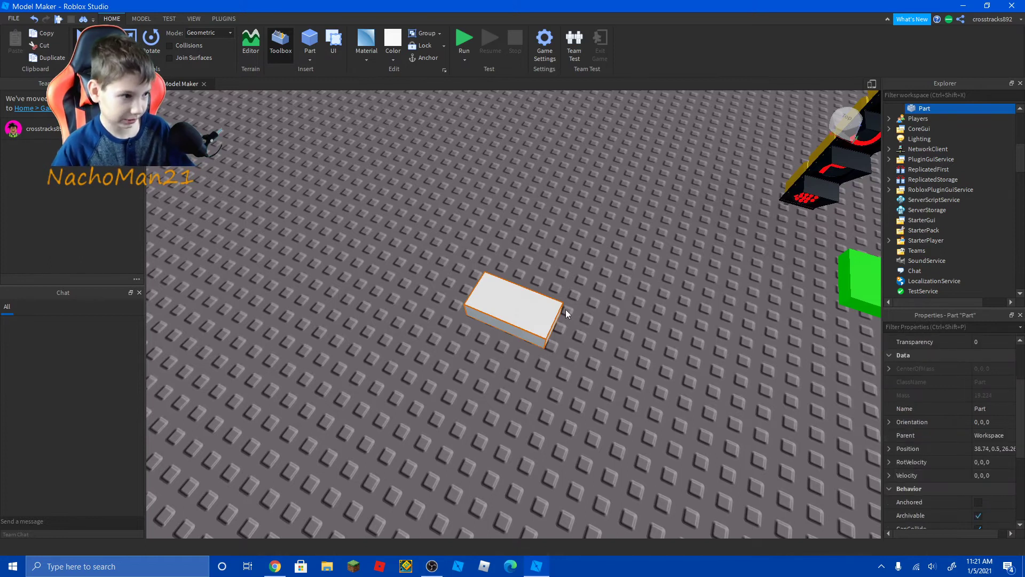
left_click(129, 42)
left_click_drag(492, 345, 439, 441)
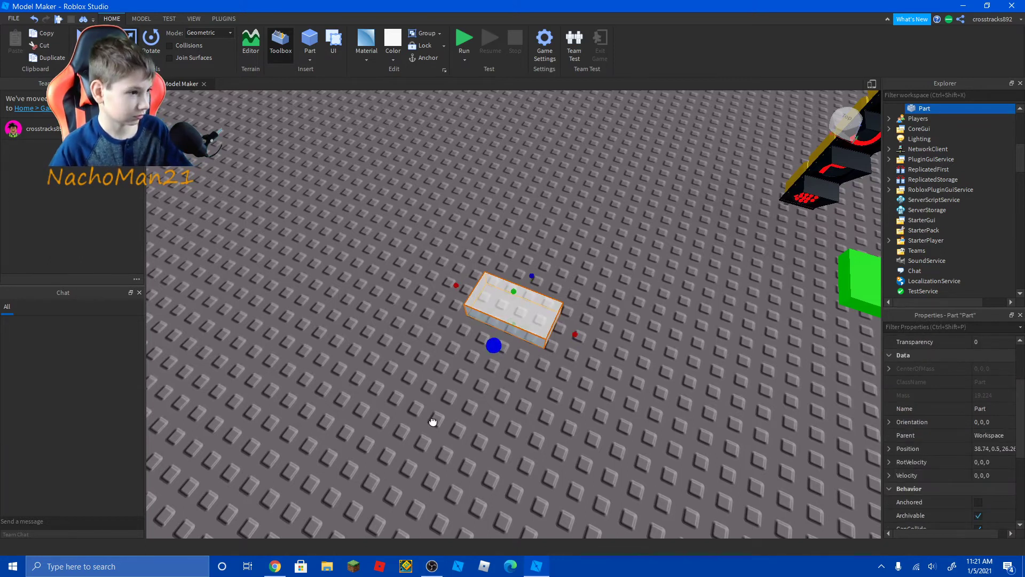
left_click_drag(432, 323, 606, 308)
scroll(605, 308, "up", 3)
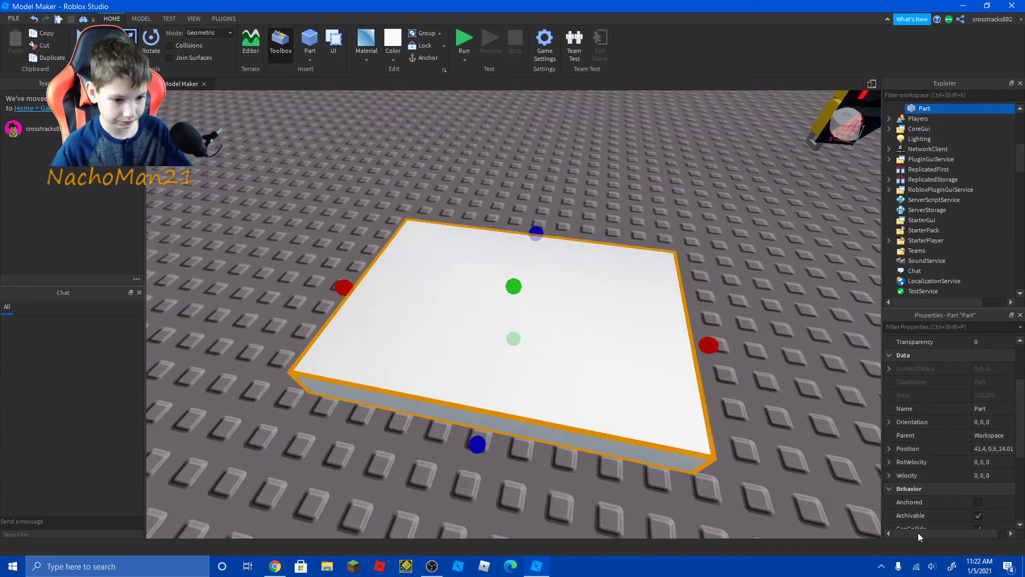
scroll(932, 388, "down", 2)
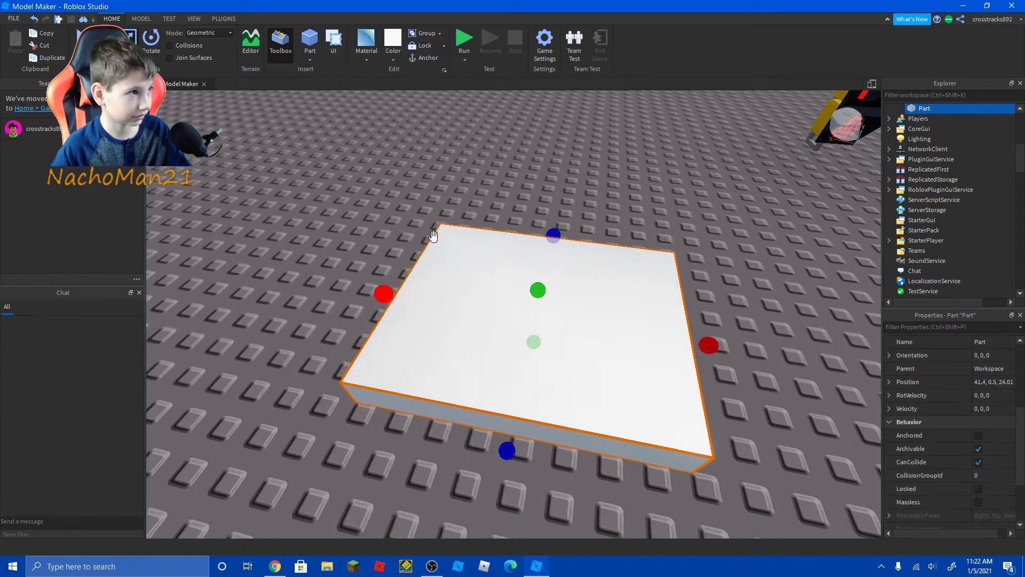
key("Delete")
Choose a default material and a grey colour for new parts.
left_click(366, 58)
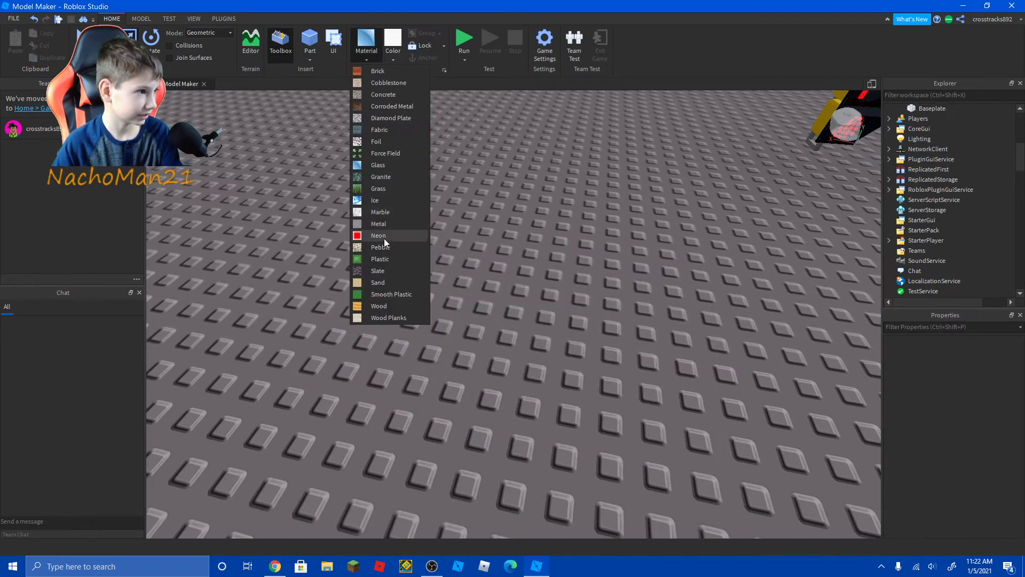
left_click(377, 258)
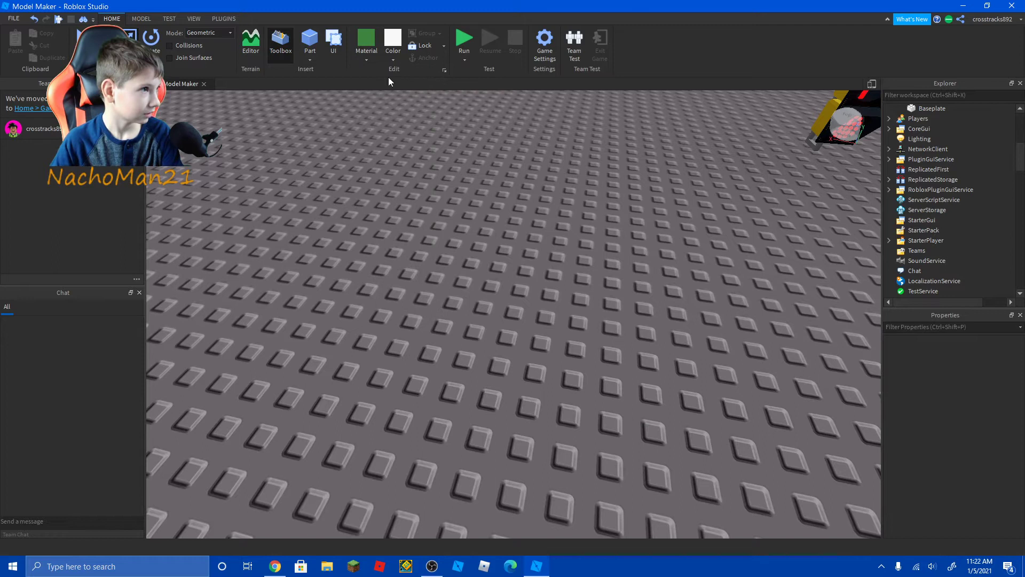
left_click(397, 57)
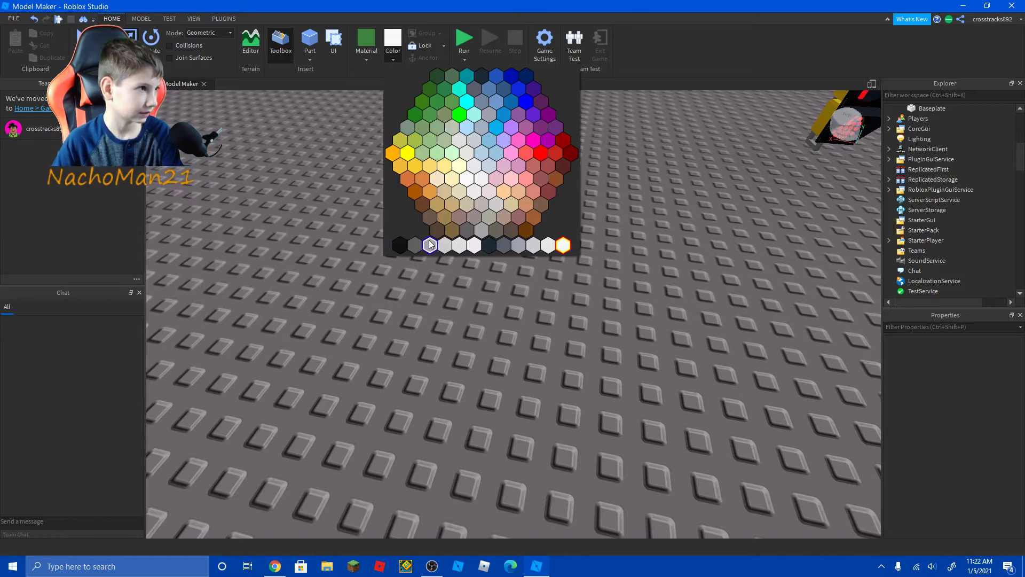
left_click(429, 239)
Insert a new grey part and stretch it into a wide, flat slab.
left_click(312, 43)
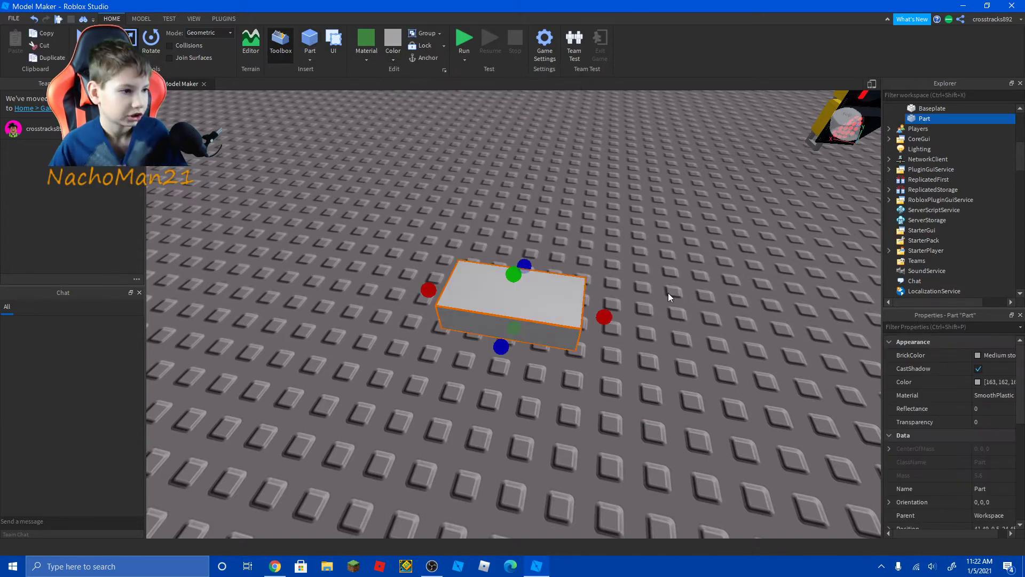
left_click_drag(502, 348, 630, 364)
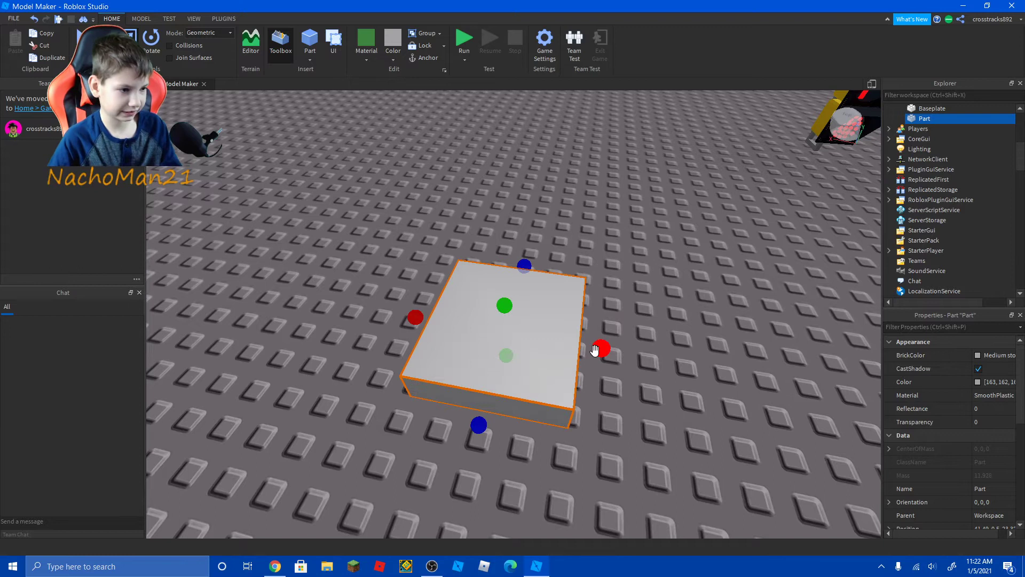
scroll(593, 353, "down", 5)
mouse_move(593, 353)
right_mouse_down()
mouse_move(583, 373)
mouse_move(614, 401)
right_mouse_up()
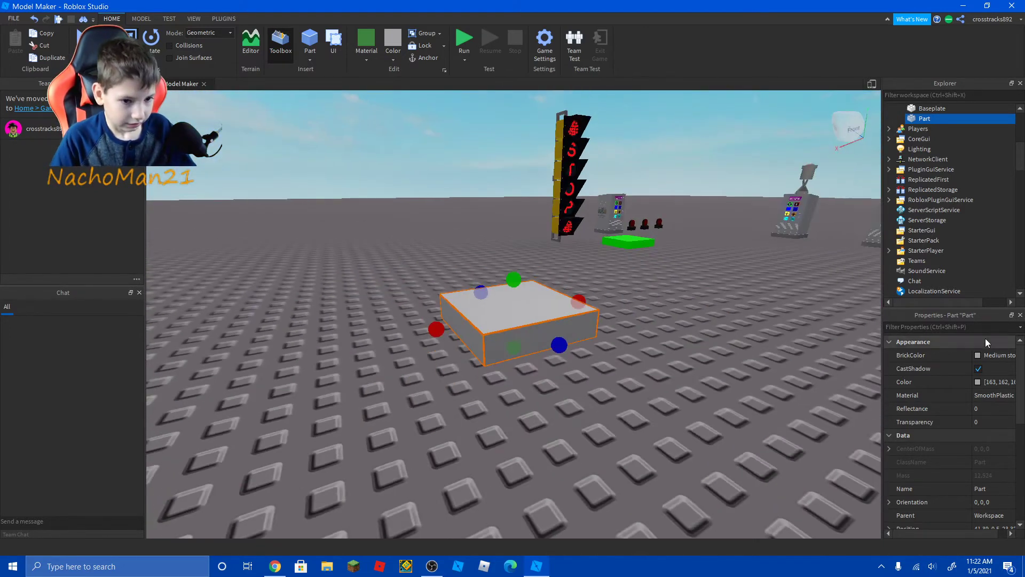
Change the slab's BrickColor to Lime green.
left_click(980, 355)
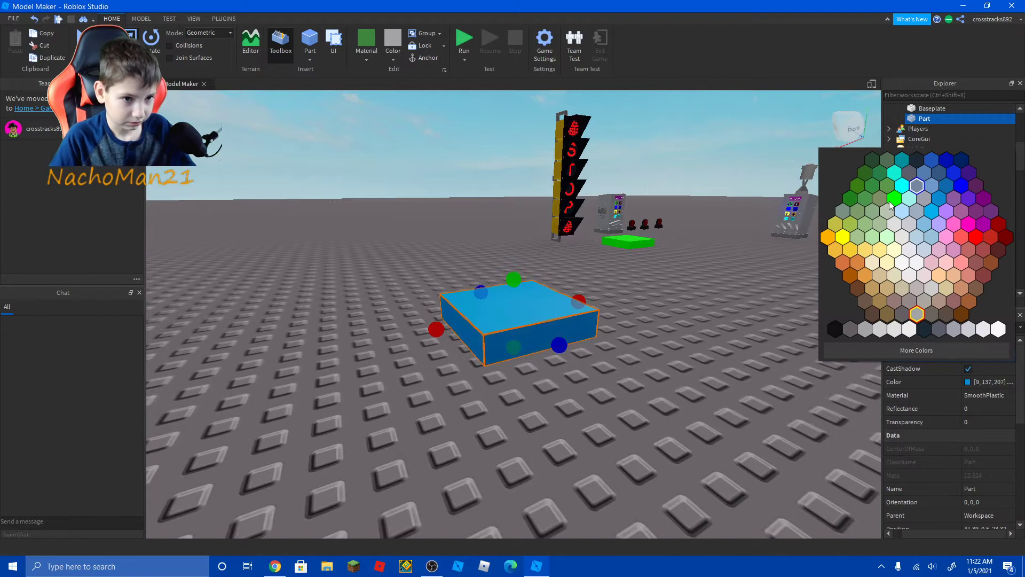
left_click(901, 210)
left_click(980, 382)
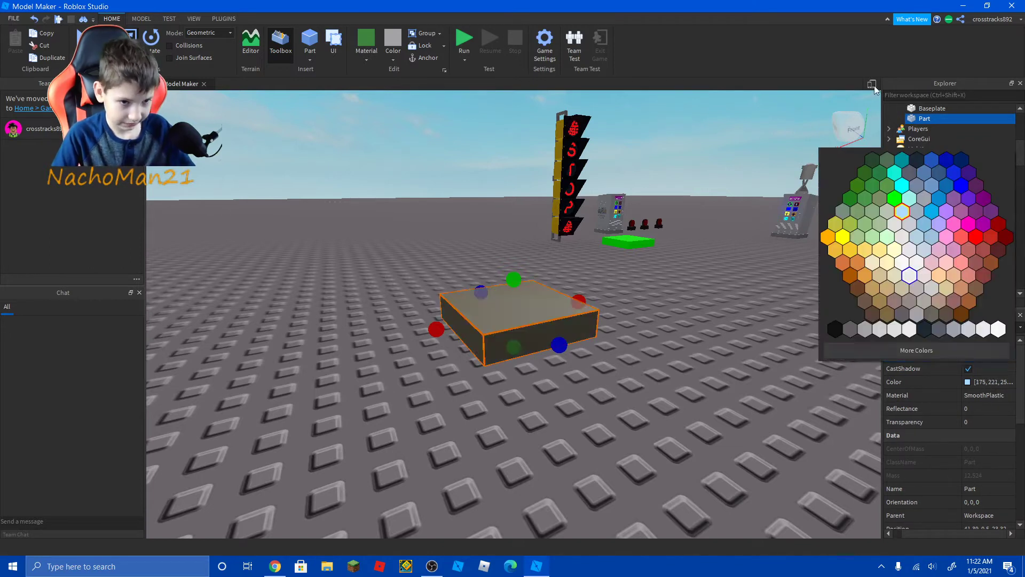
left_click(893, 200)
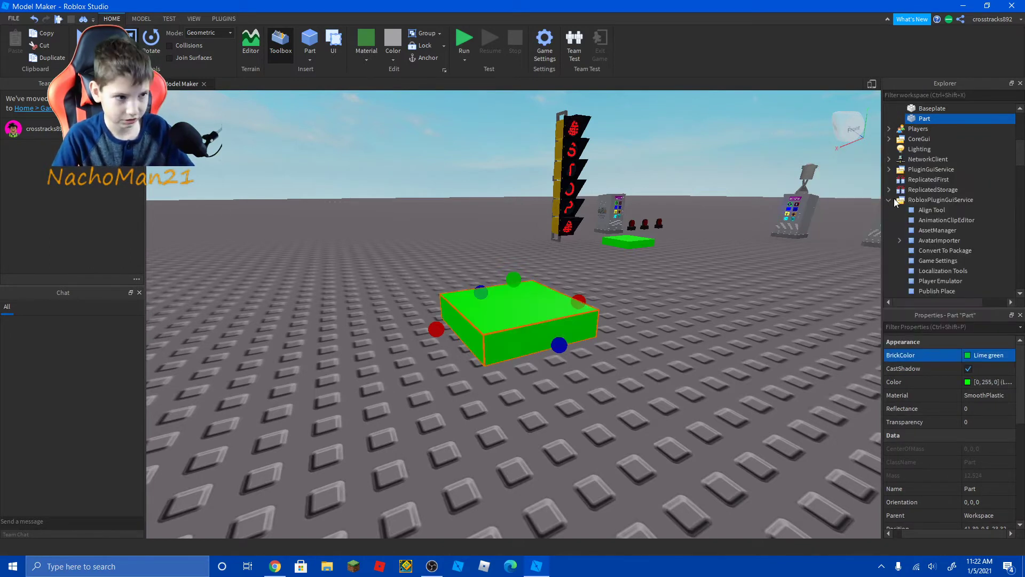
left_click(900, 199)
Tick Anchored and toggle CanCollide on the green slab.
left_click(662, 347)
right_click_drag(663, 346, 653, 350)
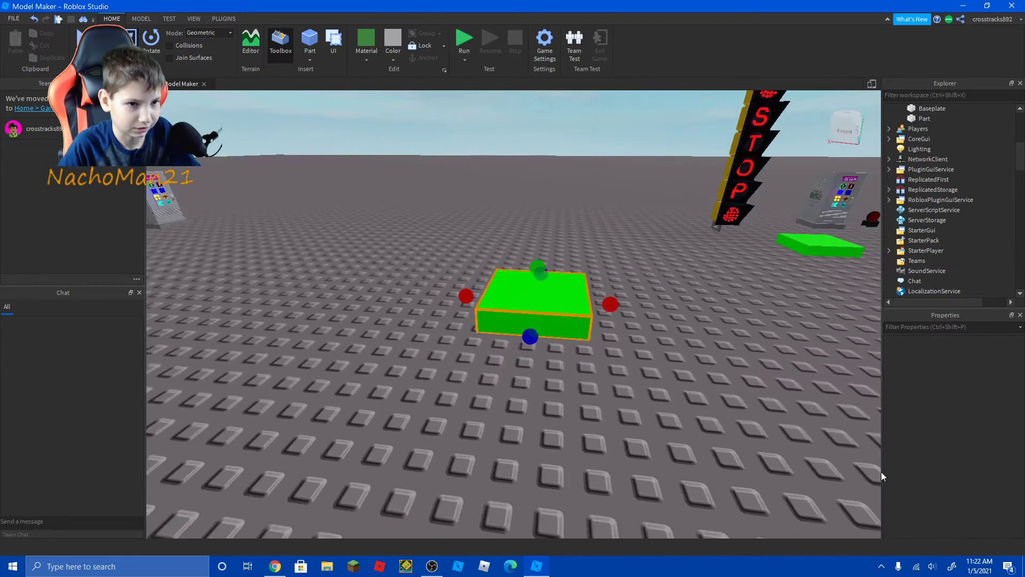
key("ctrl+z")
scroll(952, 433, "down", 3)
scroll(953, 434, "down", 3)
scroll(972, 424, "down", 3)
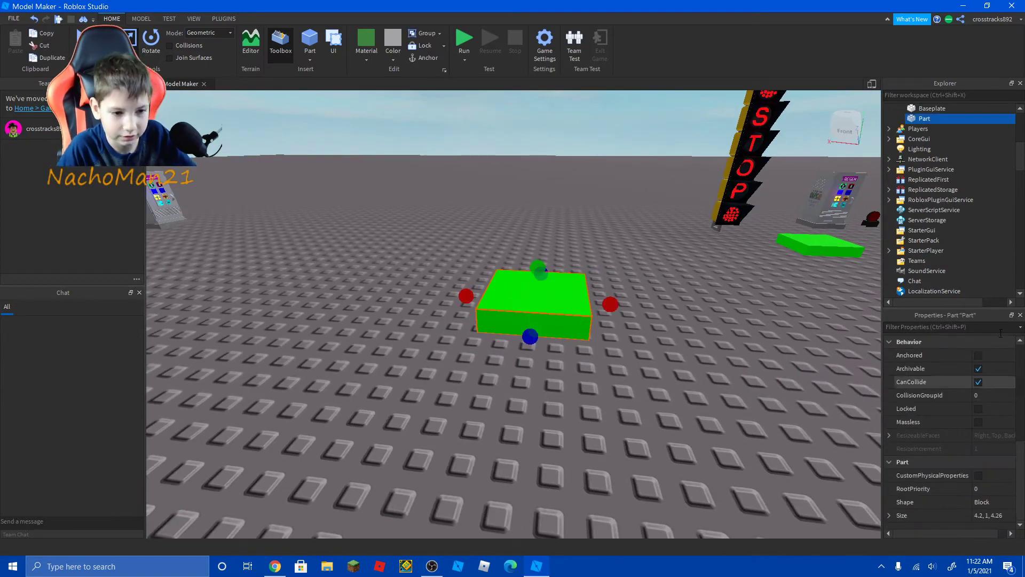
left_click(971, 354)
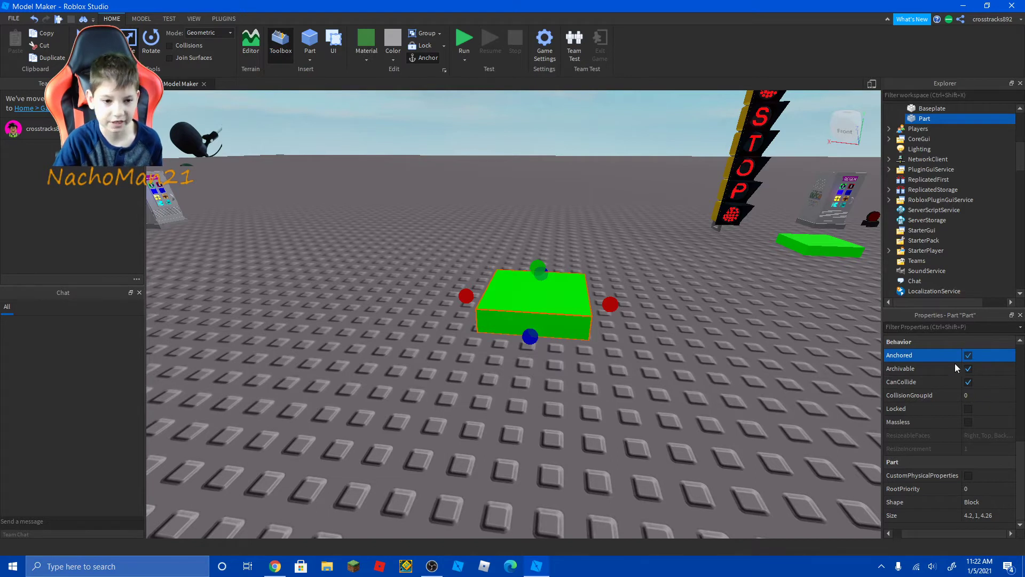
left_click(968, 382)
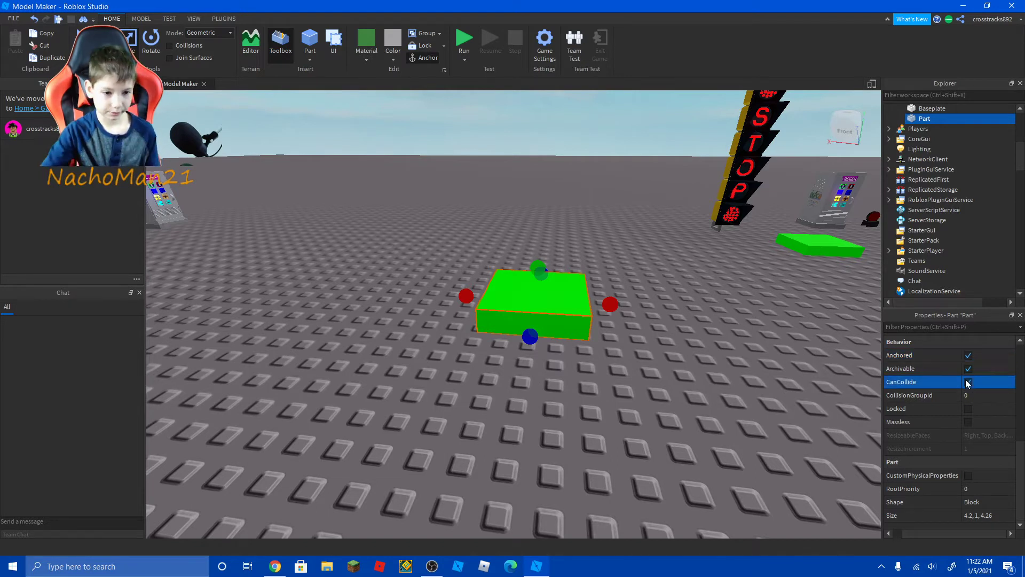
left_click(725, 238)
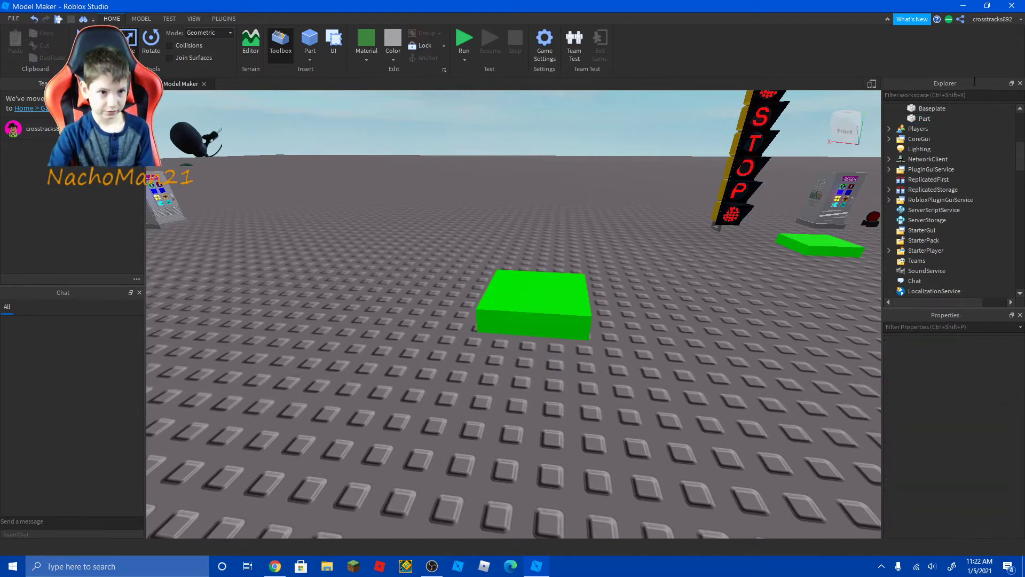
Insert a Script into the green part and write function OnTouched() with its end.
right_click(918, 120)
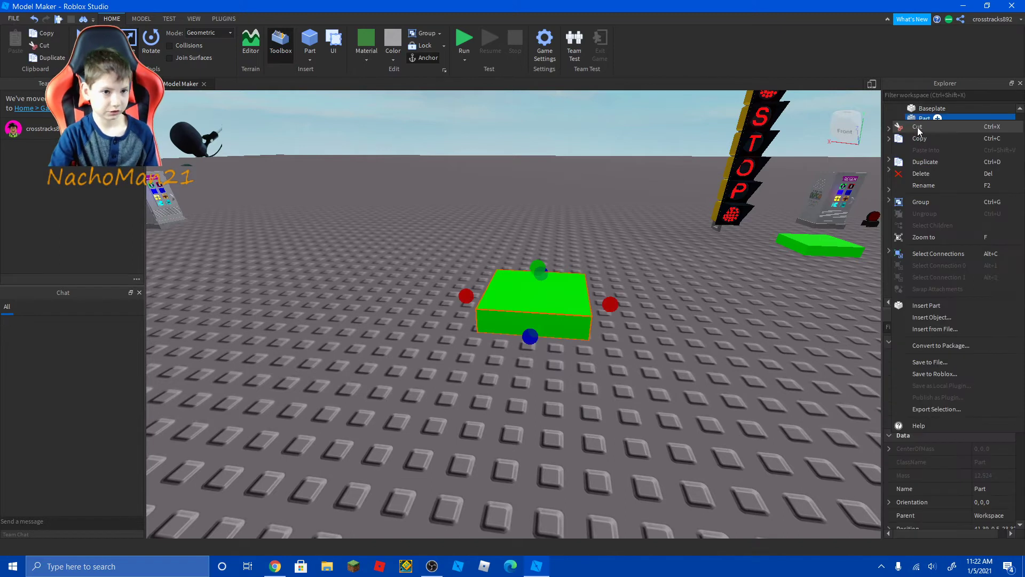
left_click(930, 318)
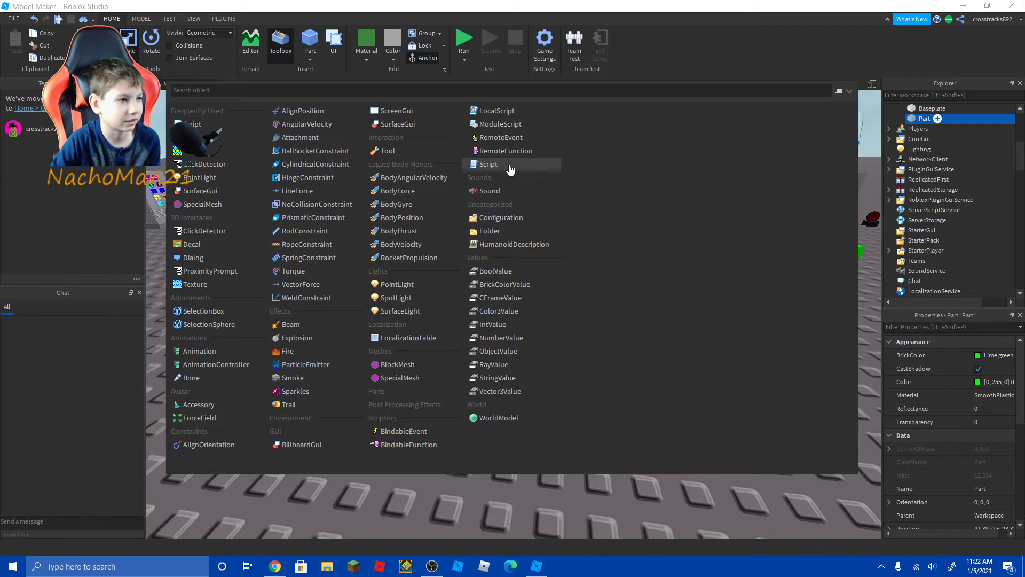
left_click(510, 168)
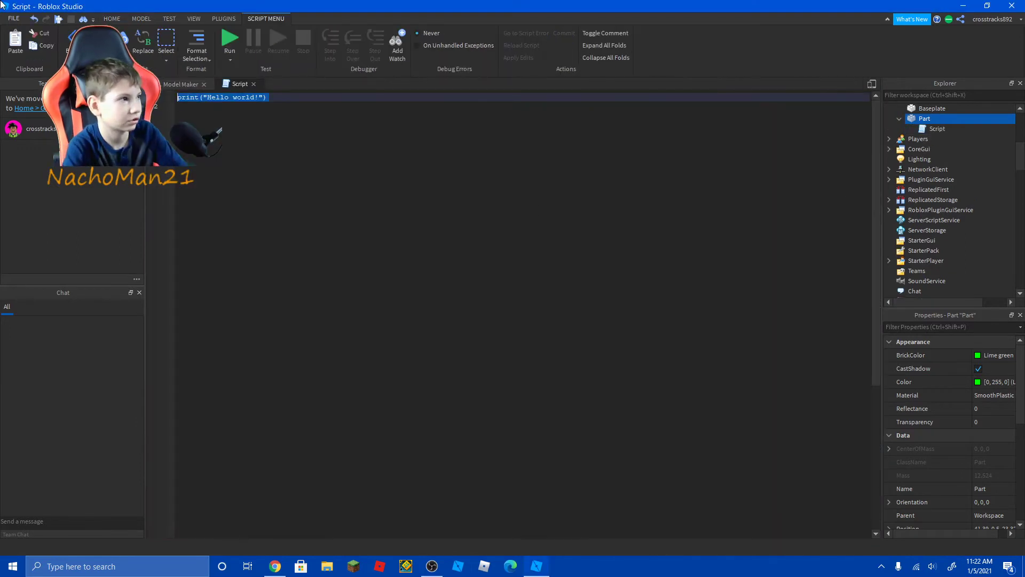
key("BackSpace")
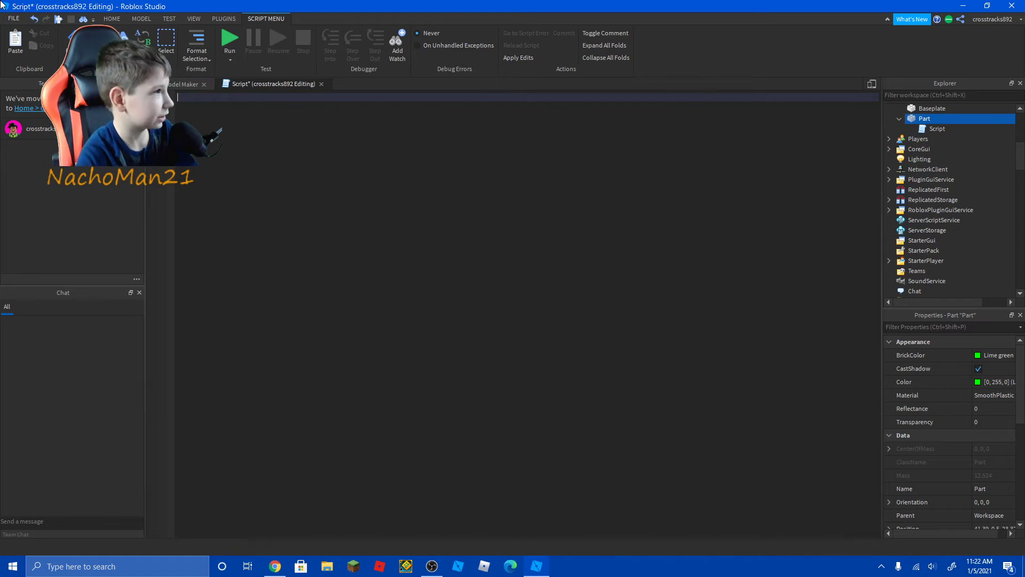
type("d")
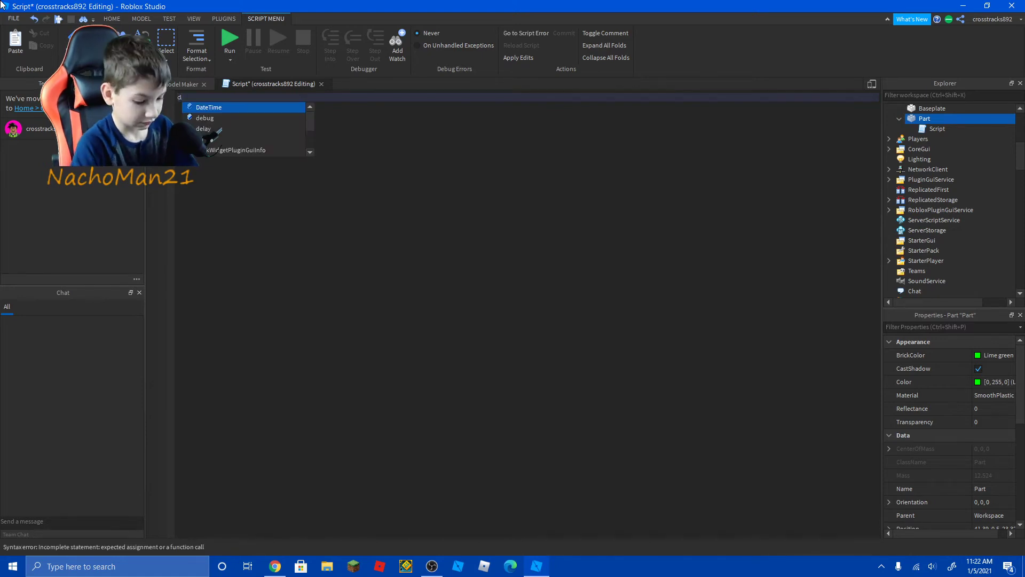
key("BackSpace")
type("functio")
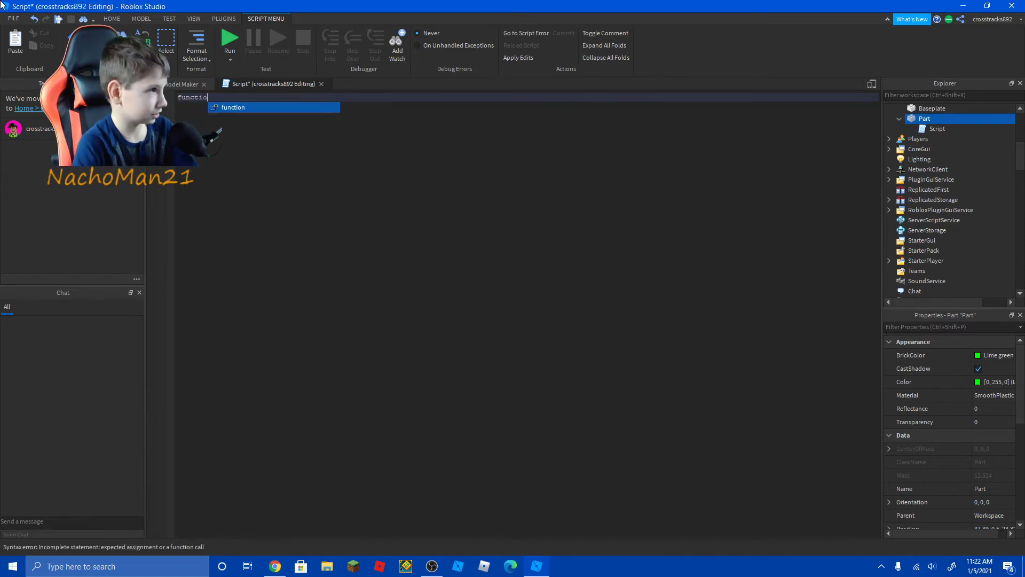
type("n O")
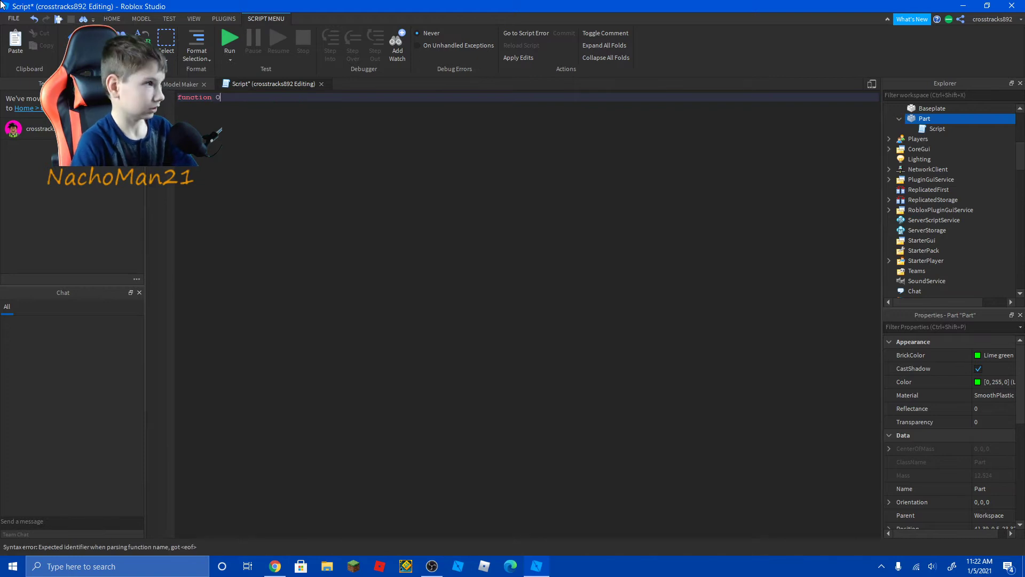
type("nTou")
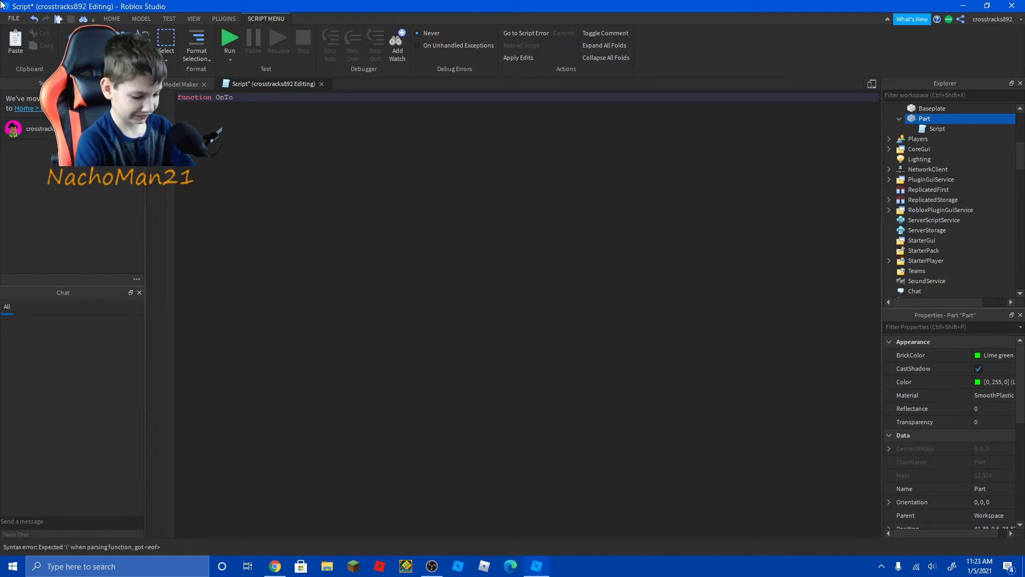
type("tched(")
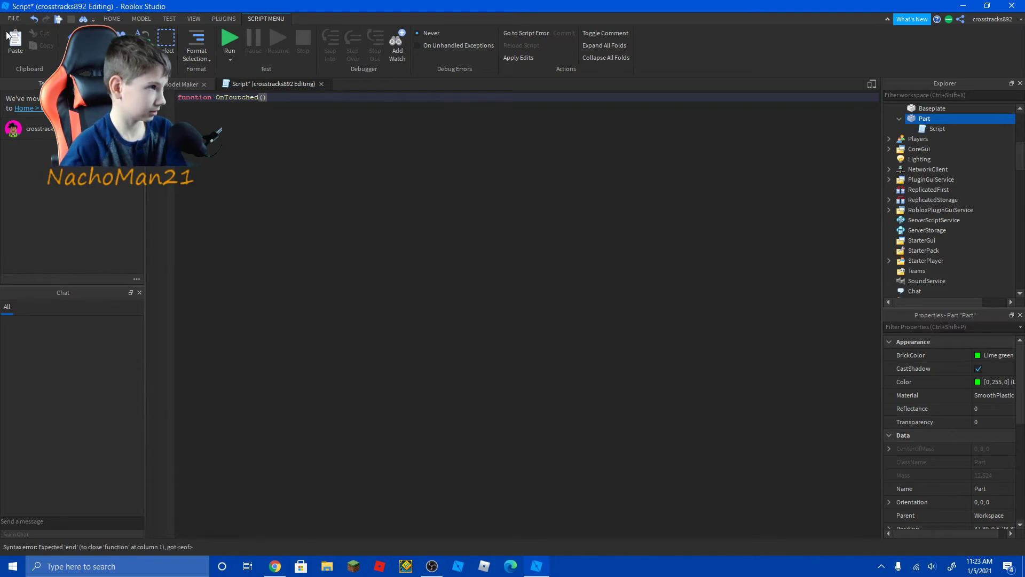
key("Return")
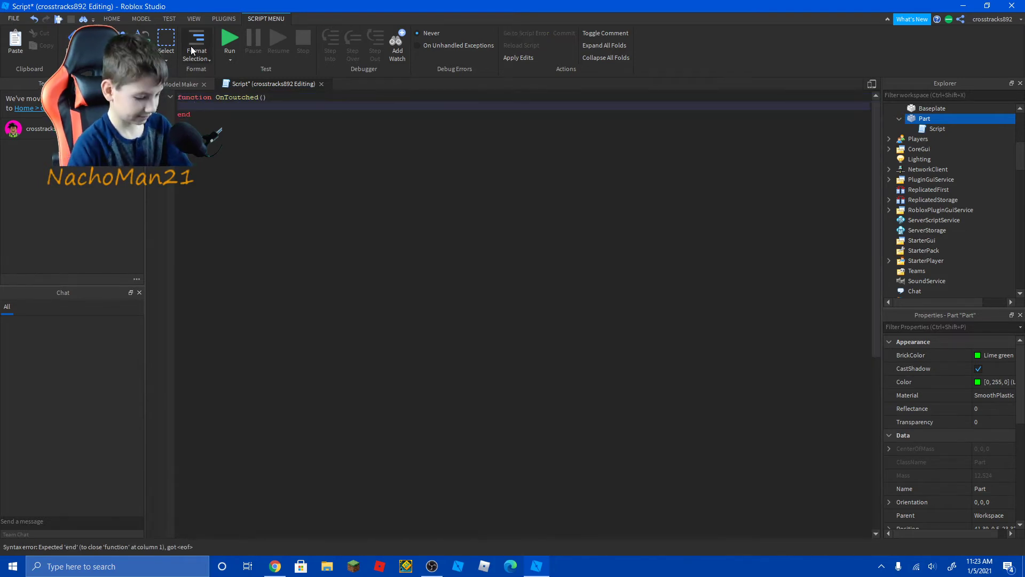
type("sc")
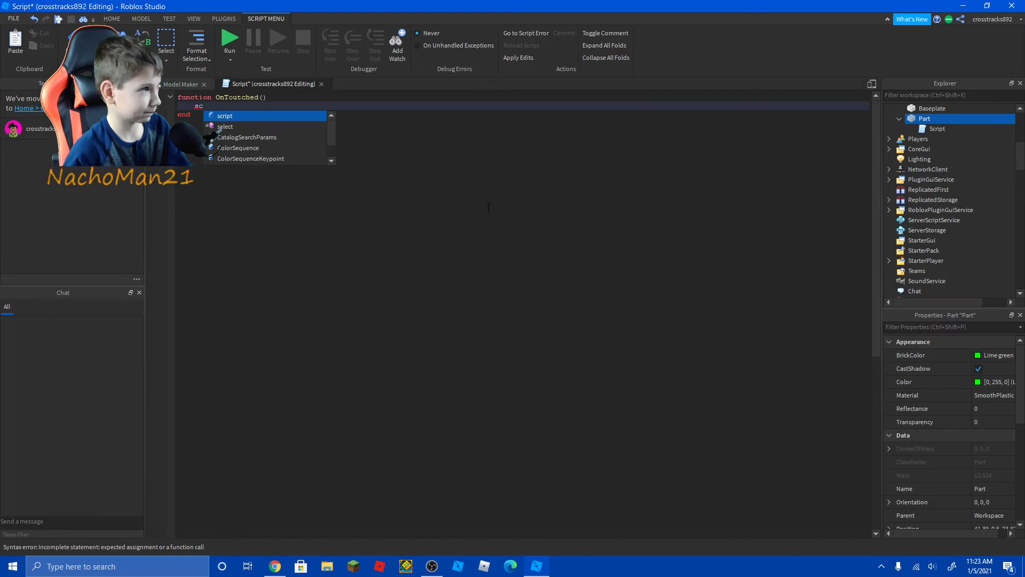
Insert a part beside the pad, scale it into a wide, tall wall, and name it Wall1.
left_click(178, 84)
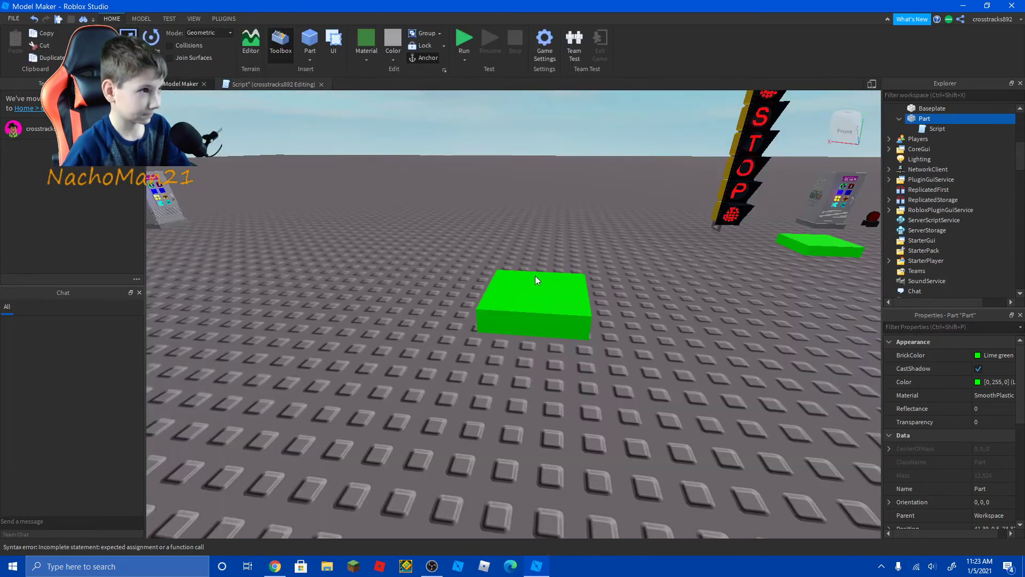
left_click(313, 40)
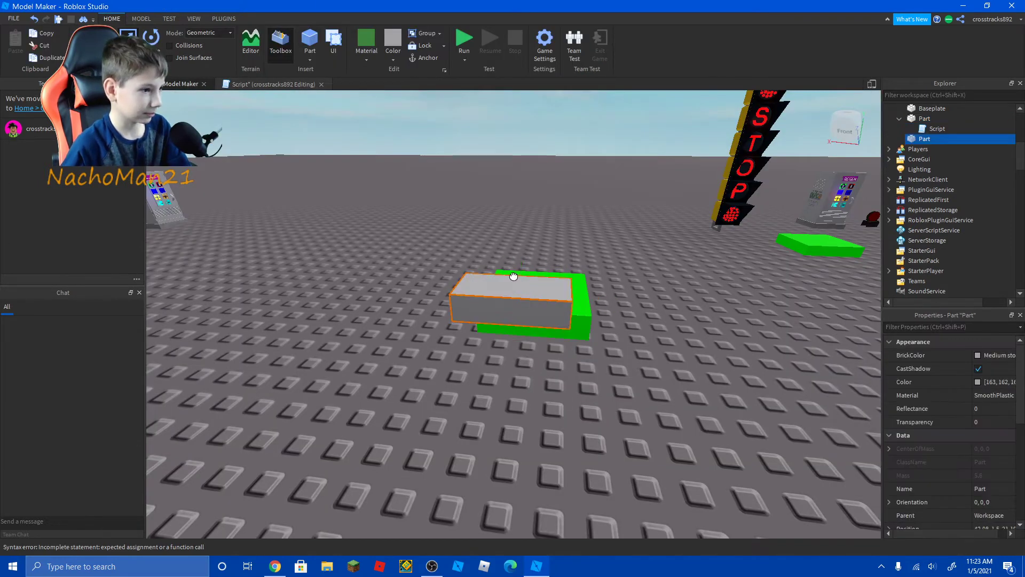
mouse_move(513, 305)
left_mouse_down()
mouse_move(458, 238)
mouse_move(382, 240)
left_mouse_up()
key("ctrl+3")
left_click_drag(548, 248, 677, 254)
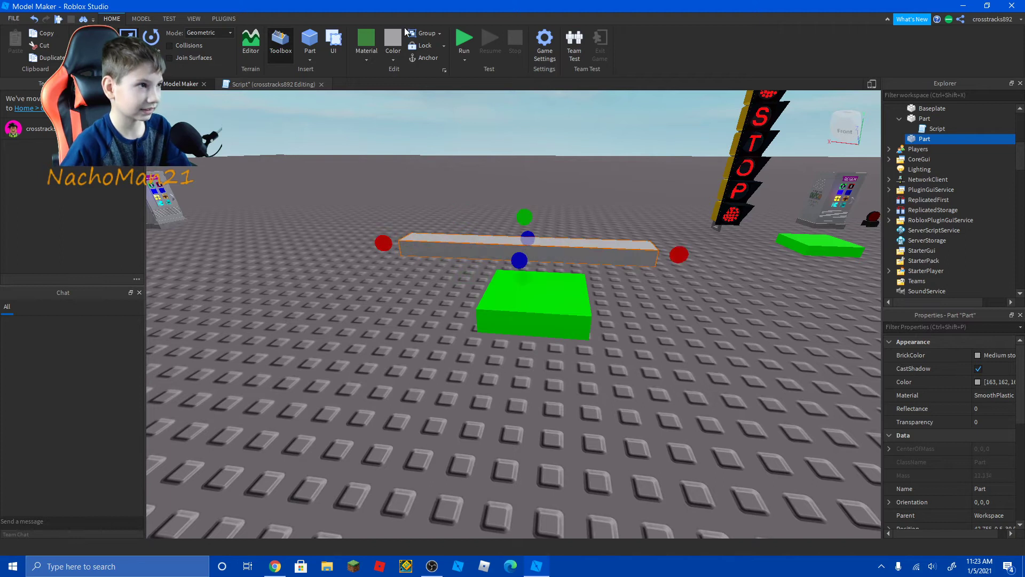
left_click_drag(524, 217, 513, 133)
scroll(513, 134, "down", 5)
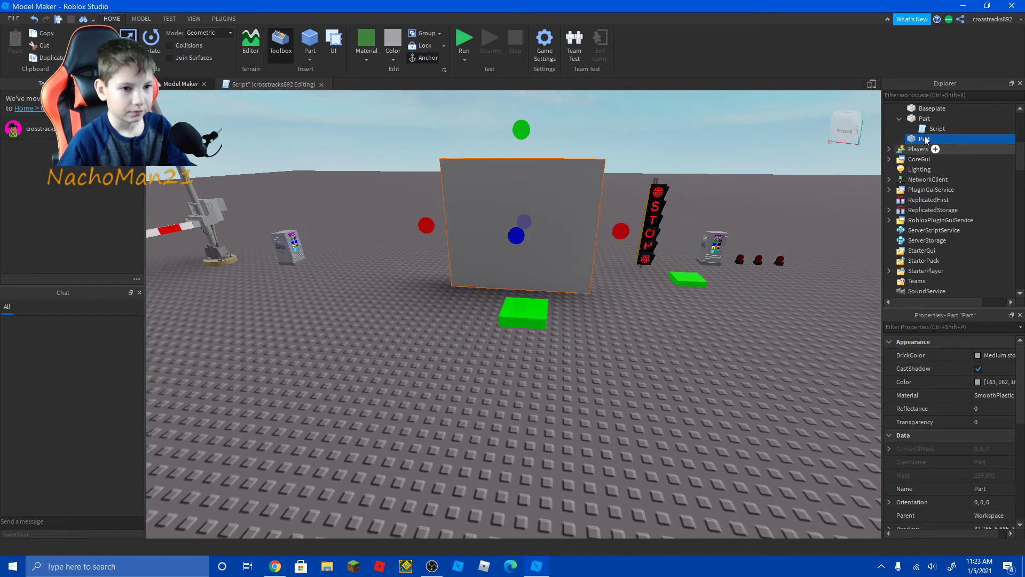
double_click(925, 139)
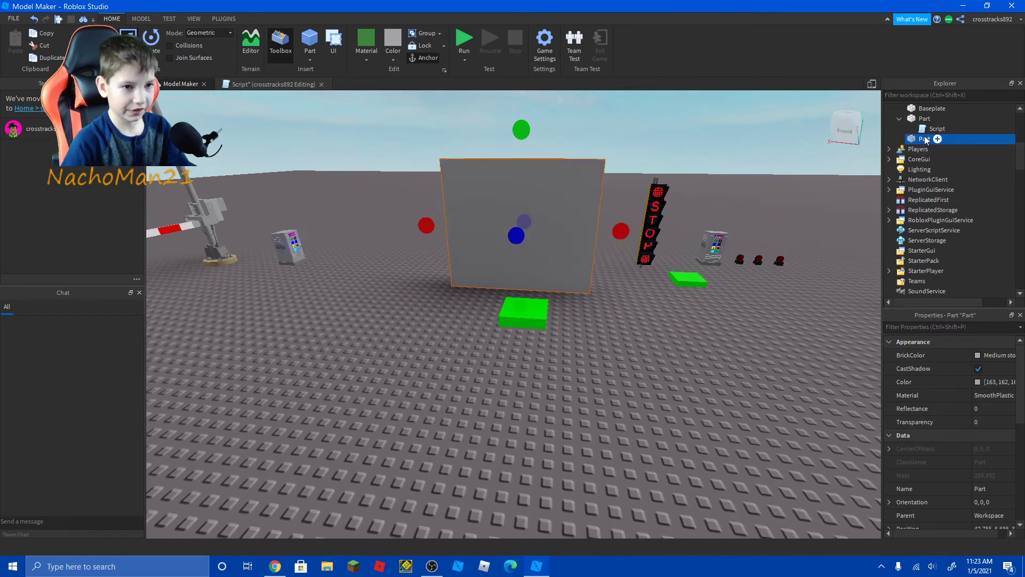
type("Wa")
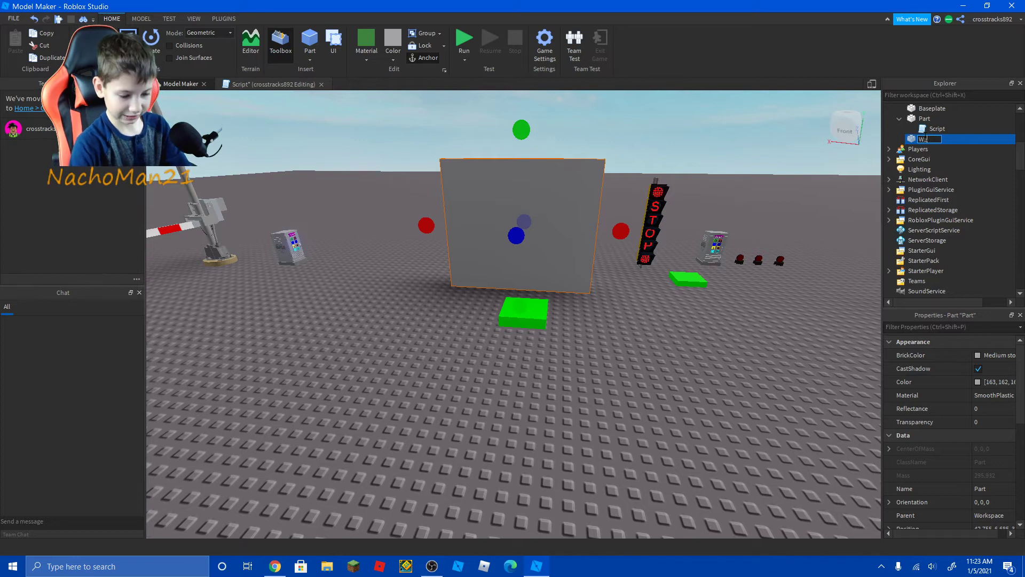
type("ll1")
key("Return")
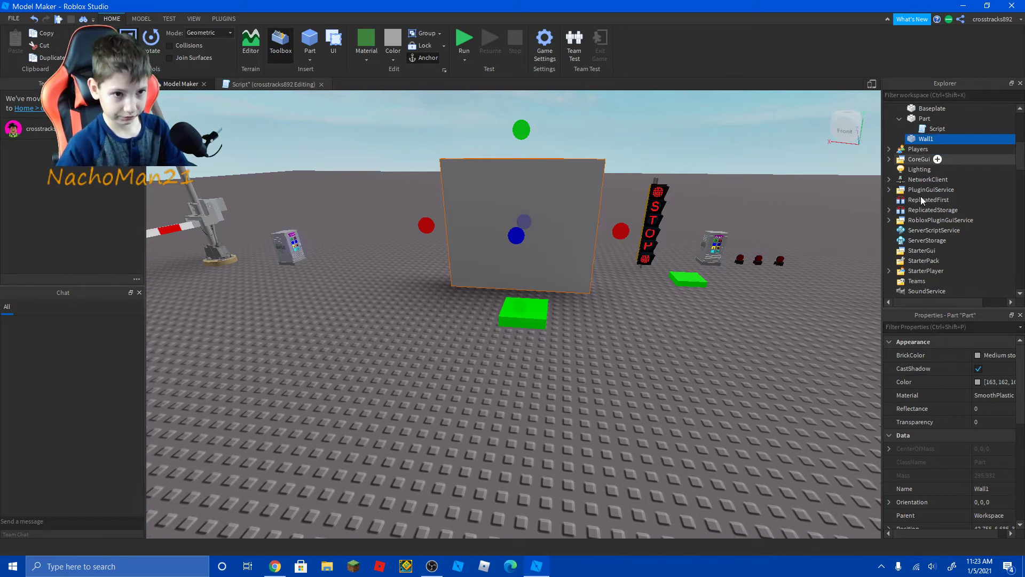
On line 2 of the pad's script, write script.Parent.Parent.Wall1.Transparency = 1.
double_click(938, 128)
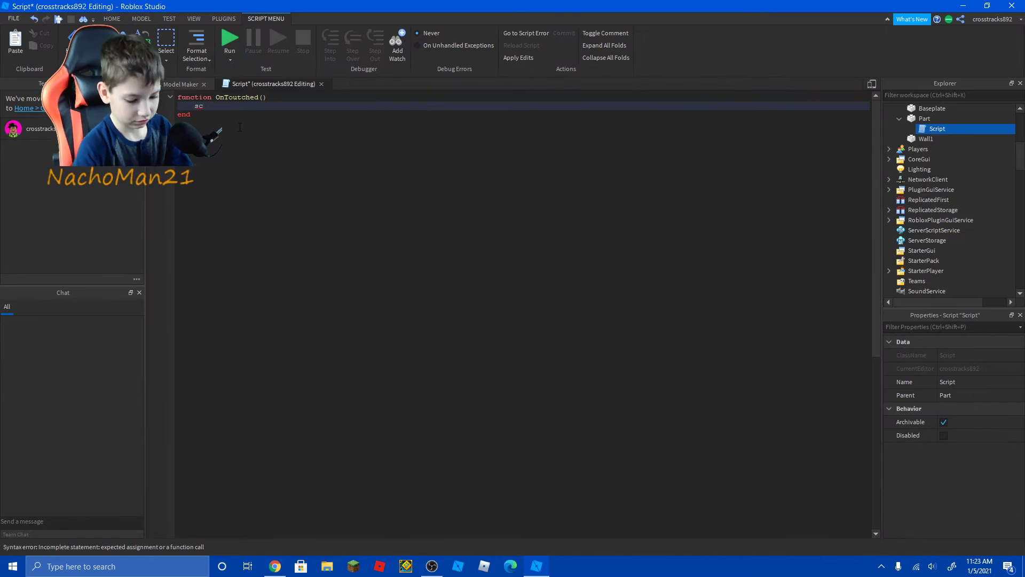
type("i")
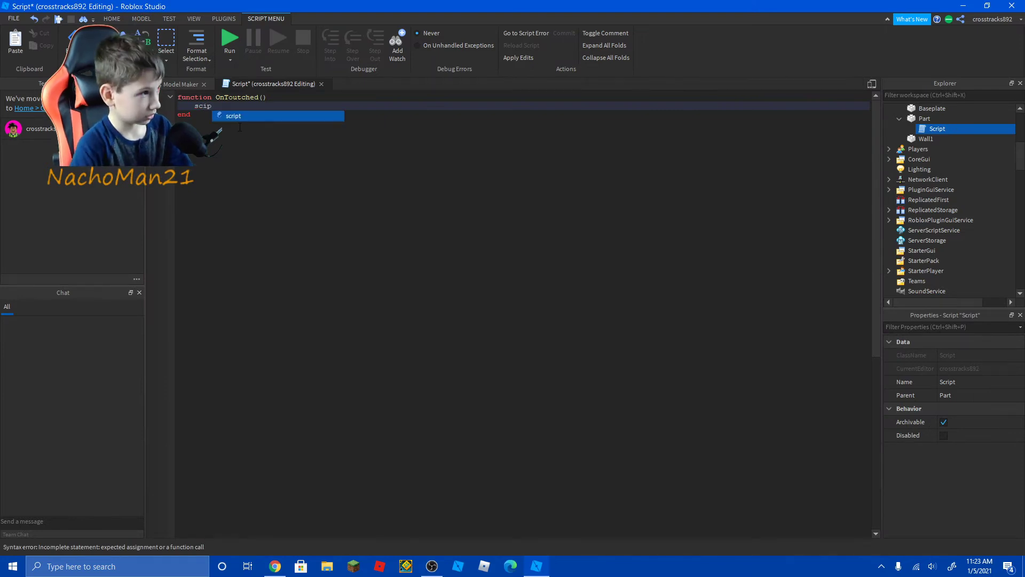
type("pt.")
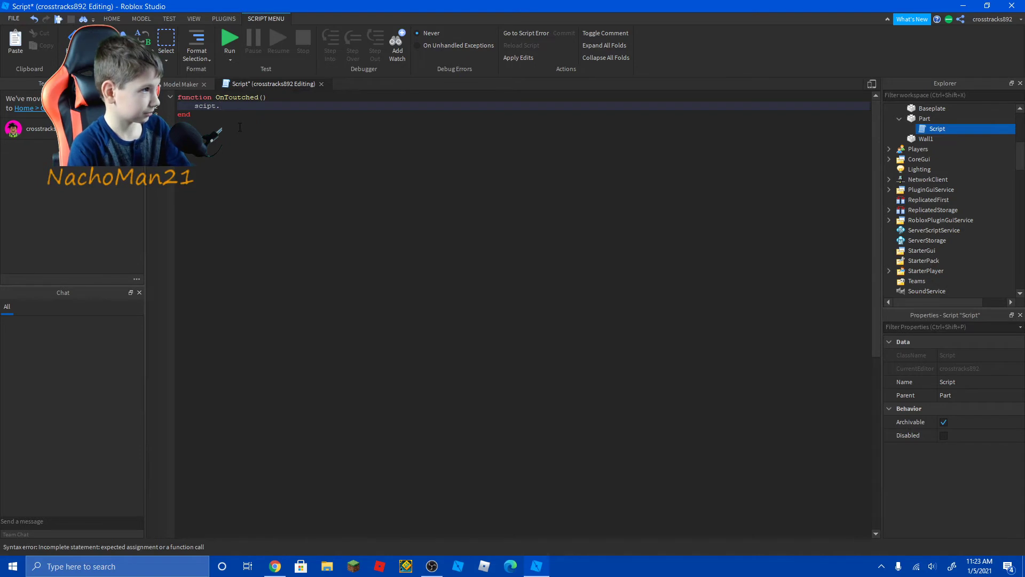
key("BackSpace")
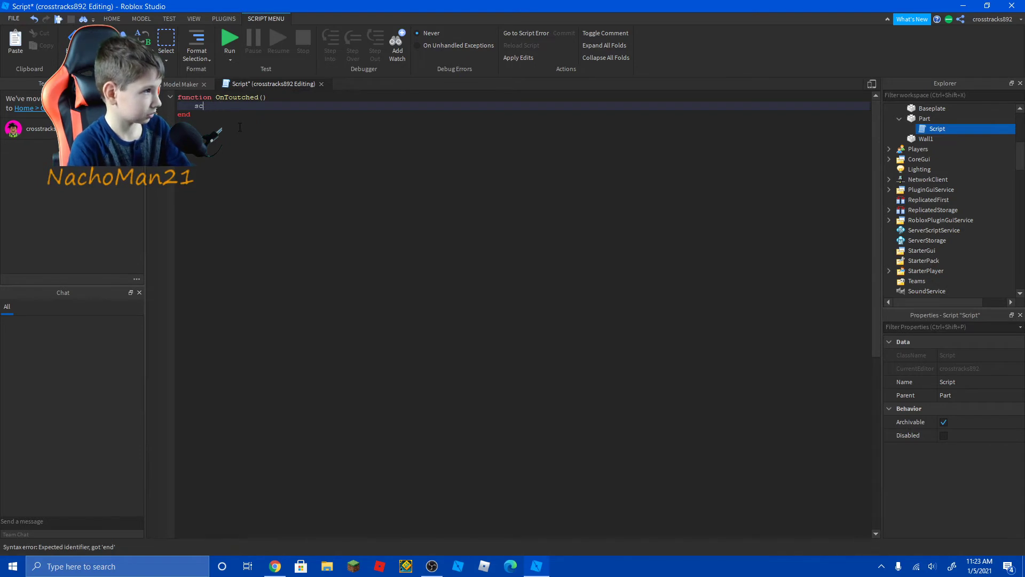
type("cript")
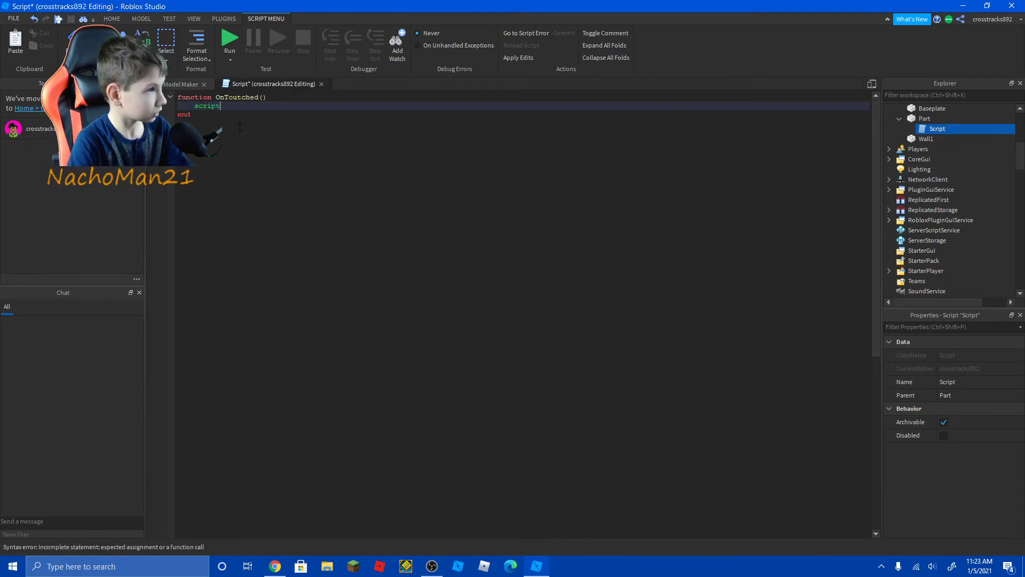
type(".Pa")
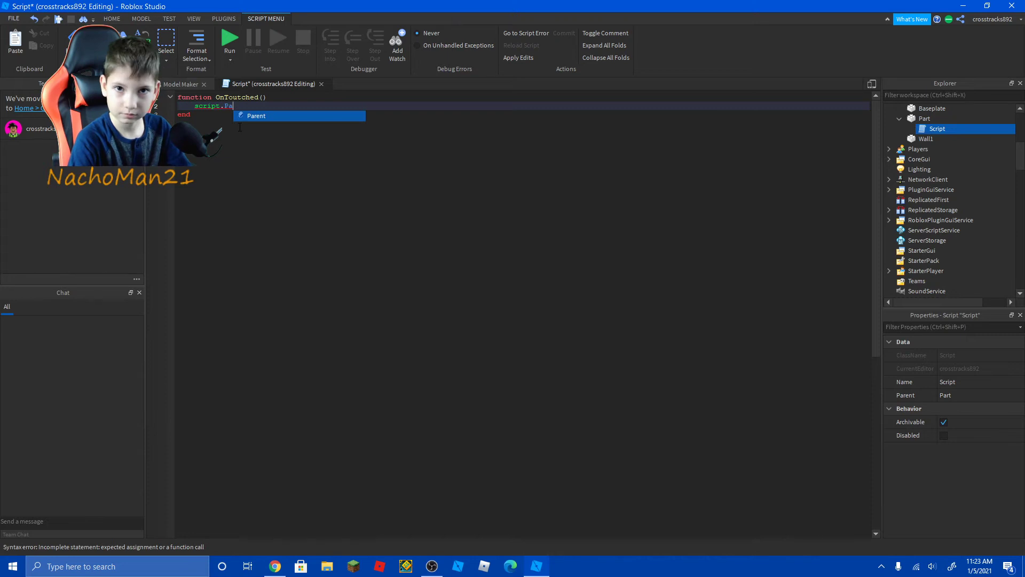
key("Tab")
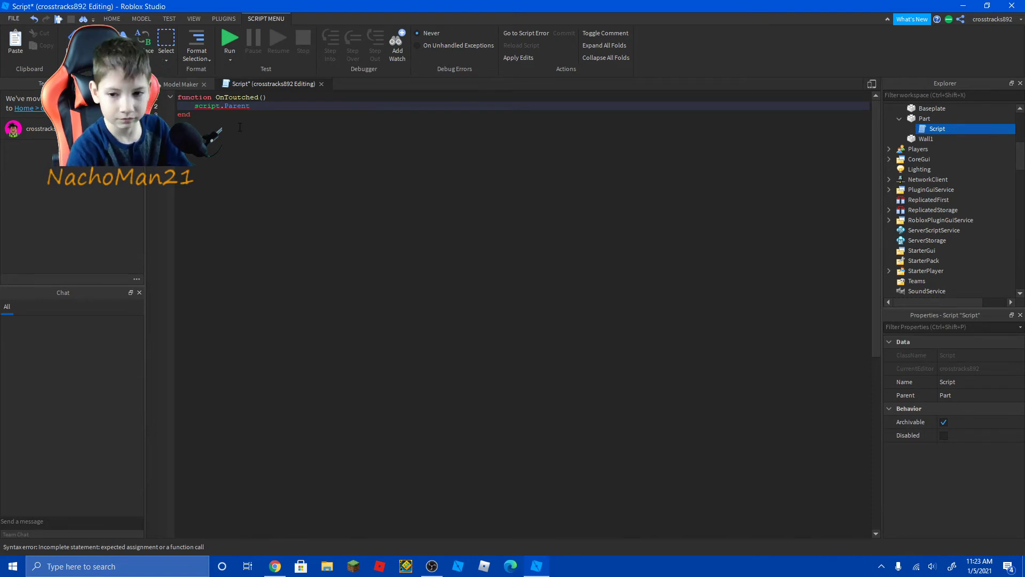
type(".")
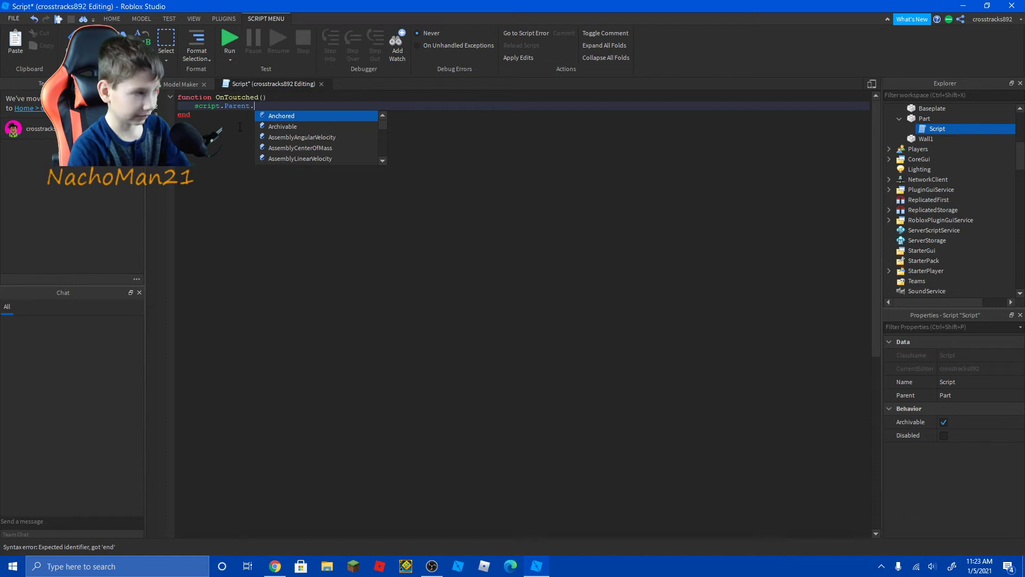
type("W")
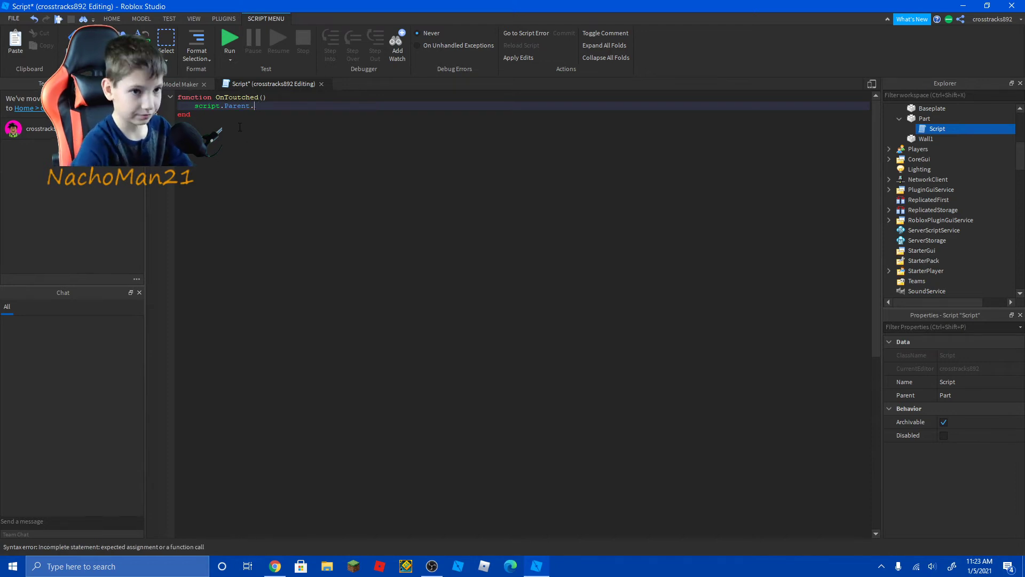
type("P")
key("Tab")
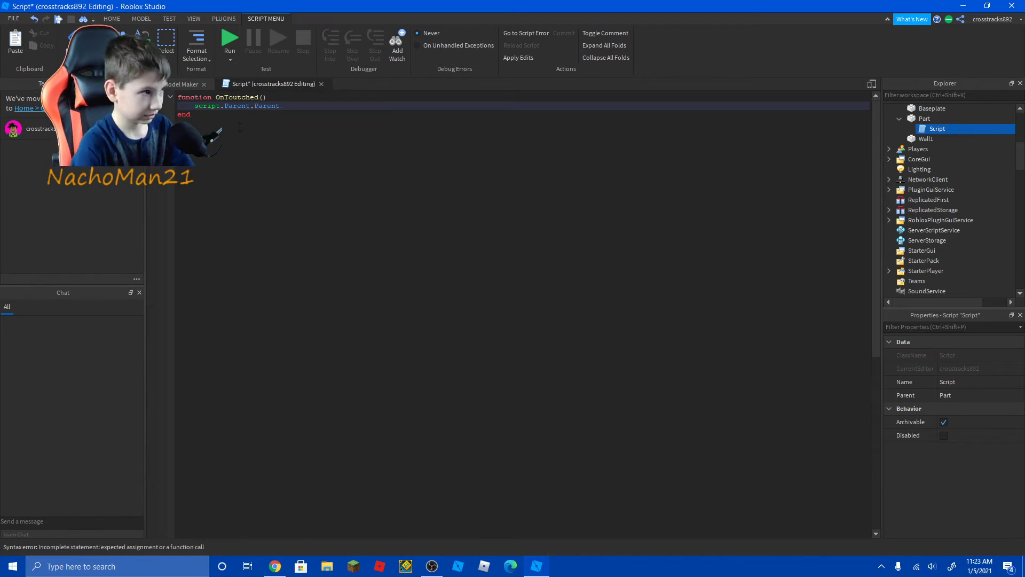
type(".W")
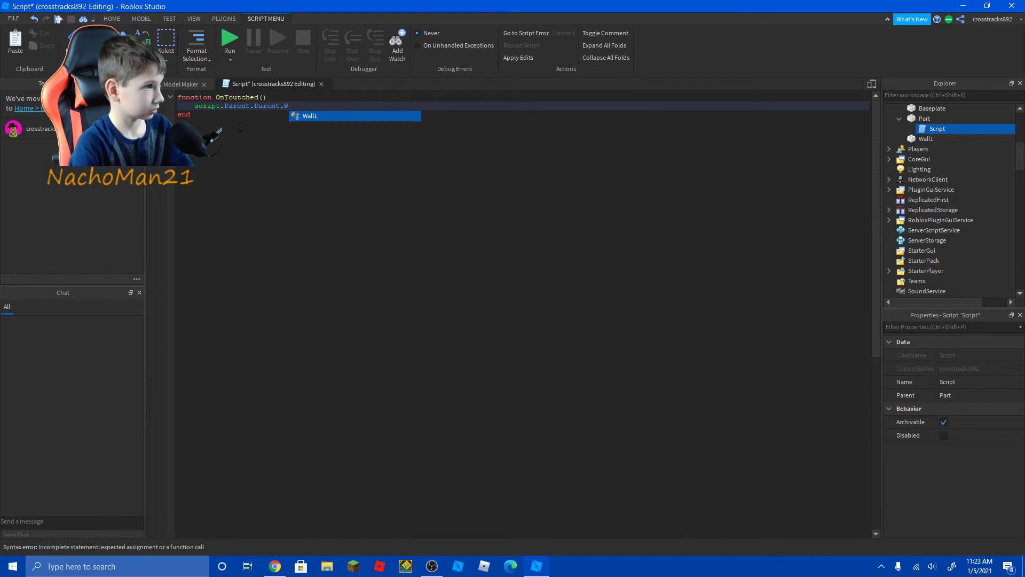
key("Tab")
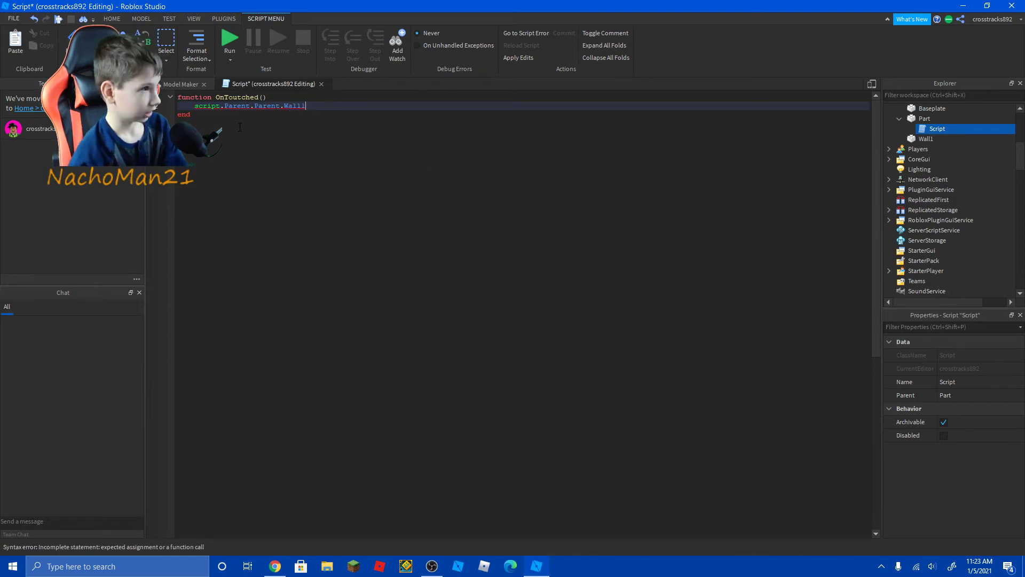
type(".T")
key("Tab")
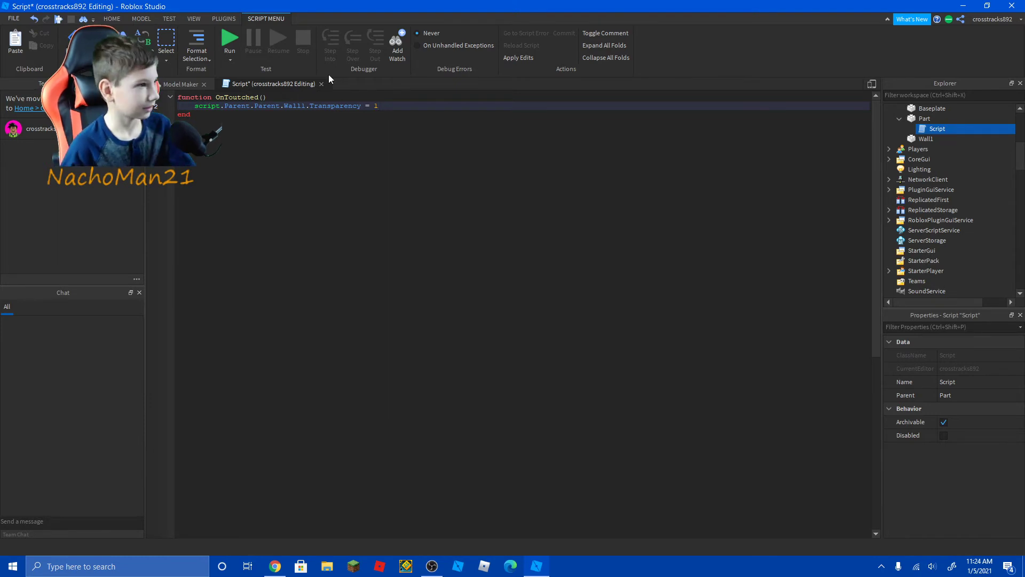
Start a new line with script.Parent after the function, checking the Controller script for reference.
key("Down")
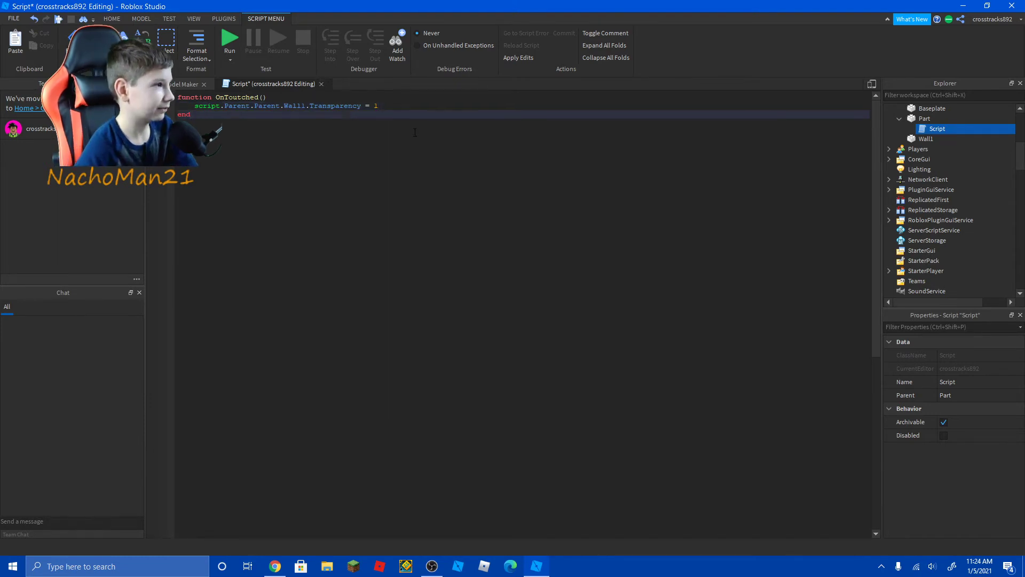
key("Return")
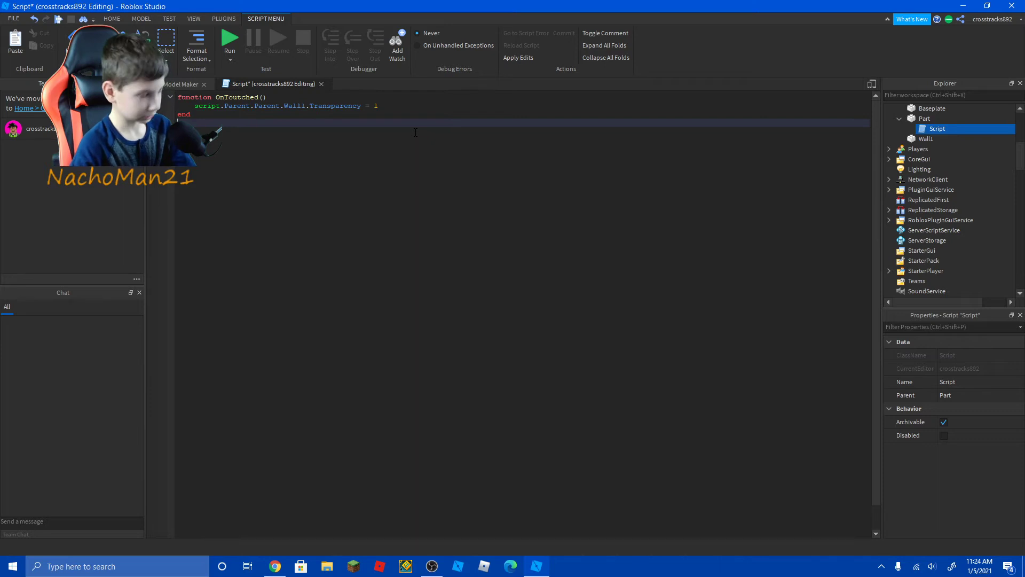
type("script")
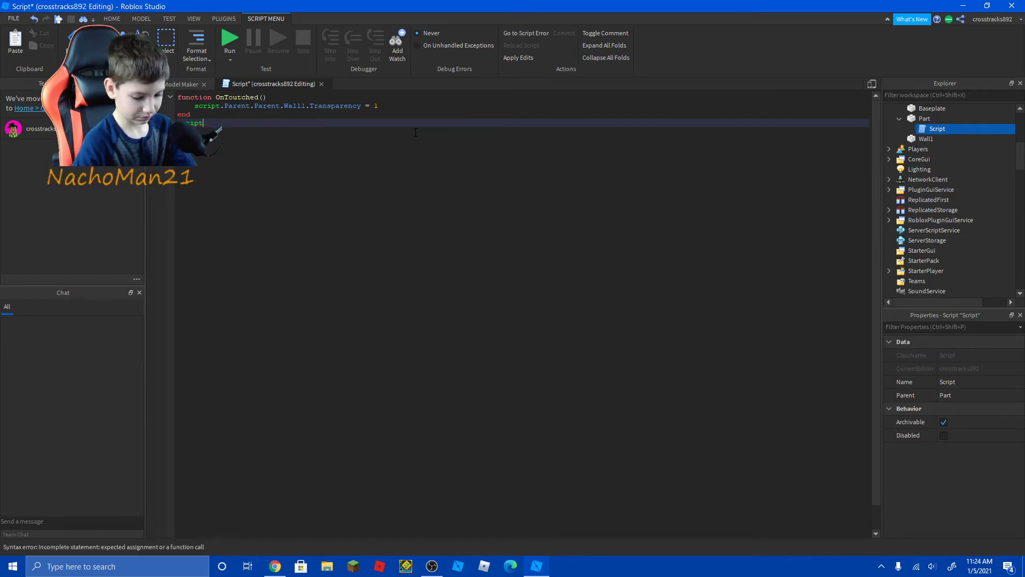
type(".")
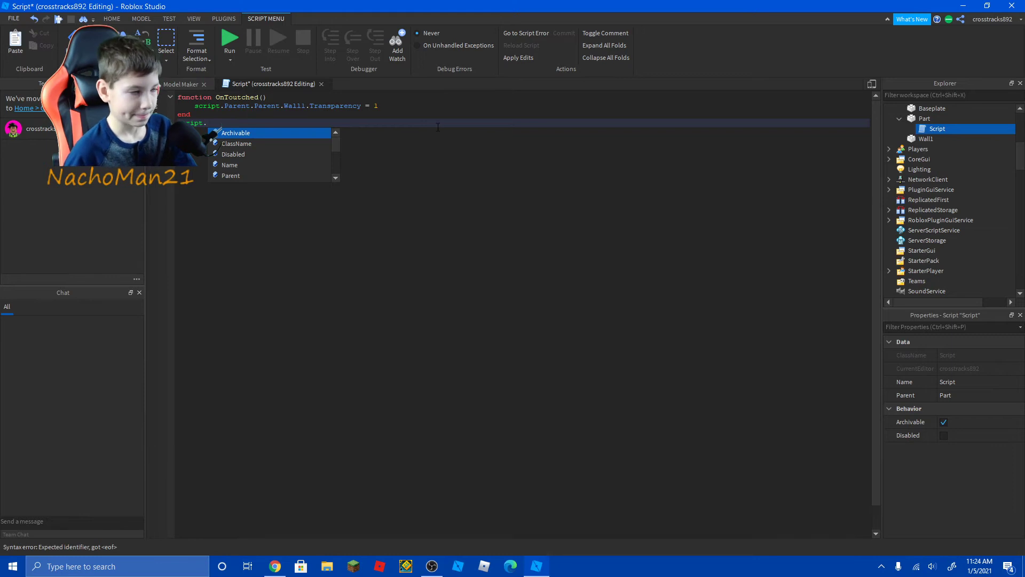
mouse_move(438, 126)
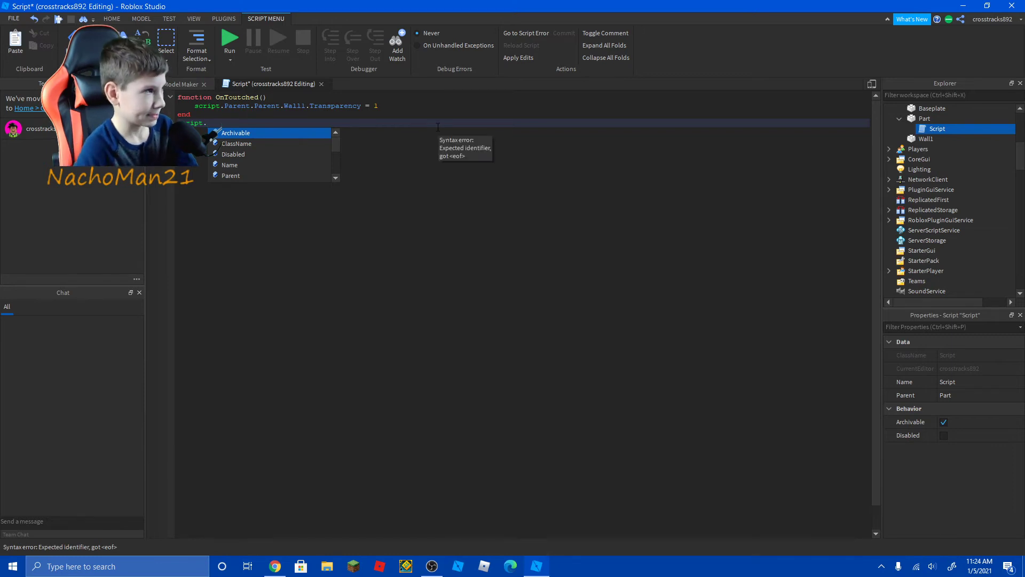
type("P")
key("Tab")
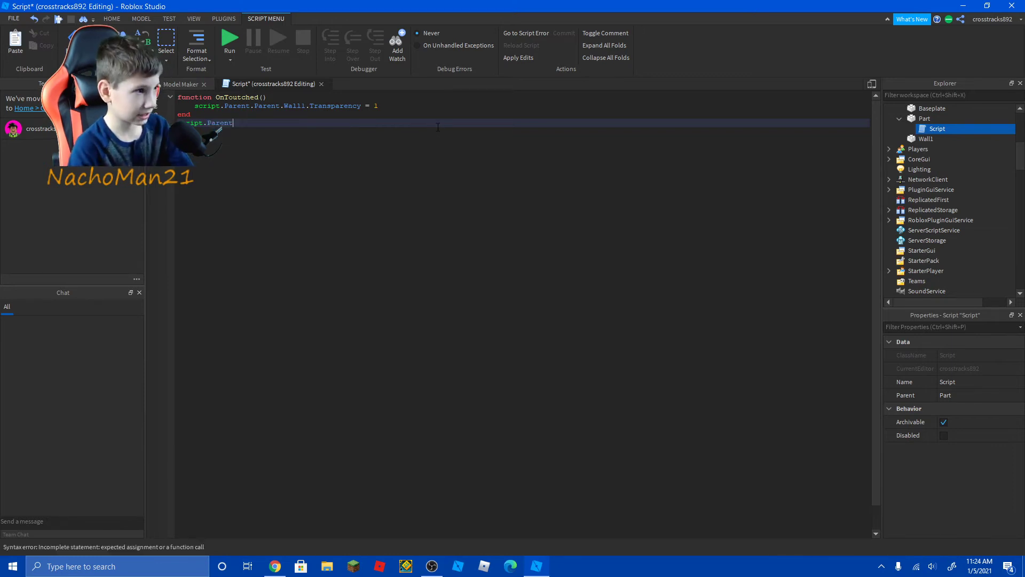
type(".")
key("BackSpace")
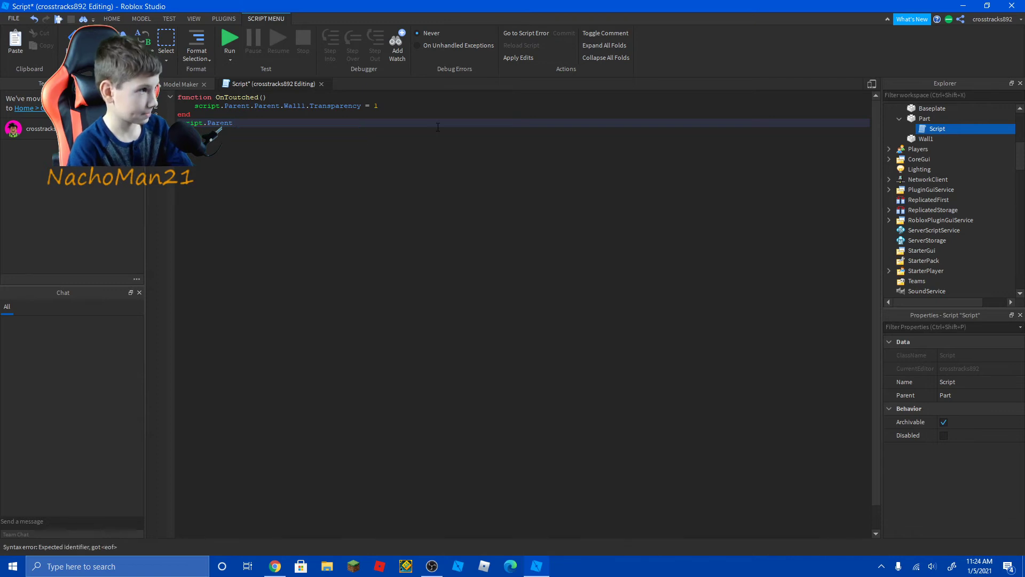
type(".O")
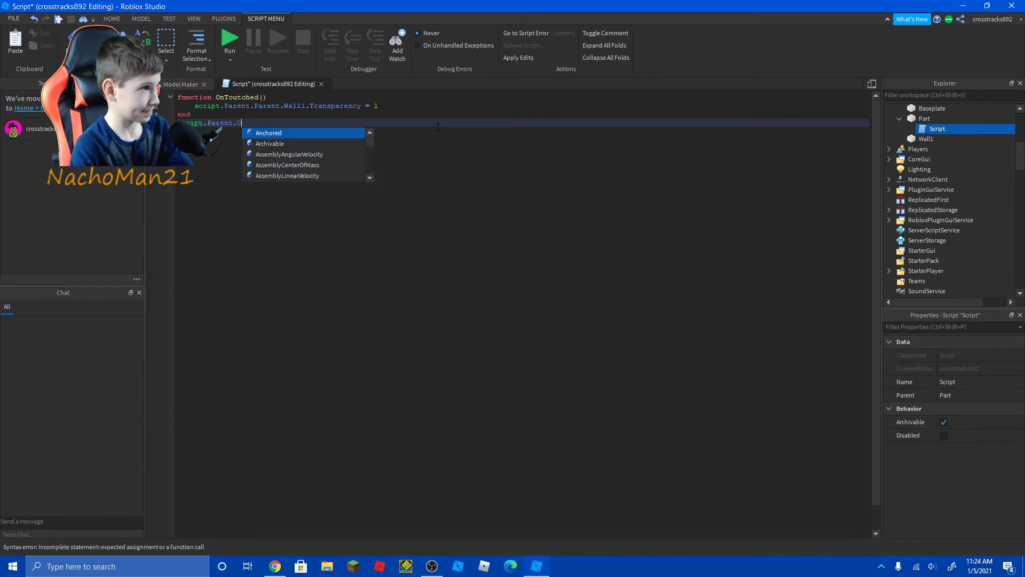
key("BackSpace")
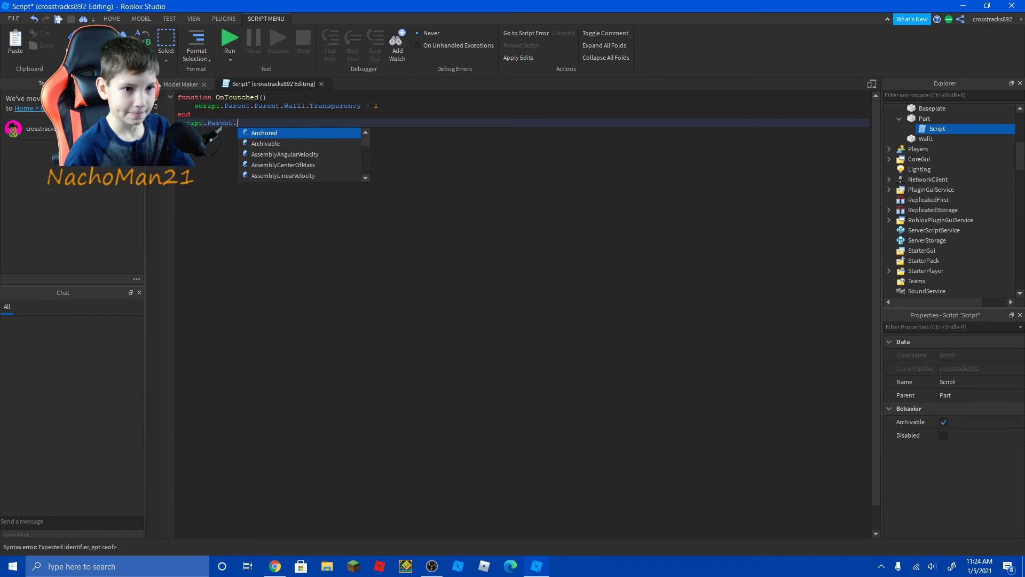
scroll(961, 183, "up", 2)
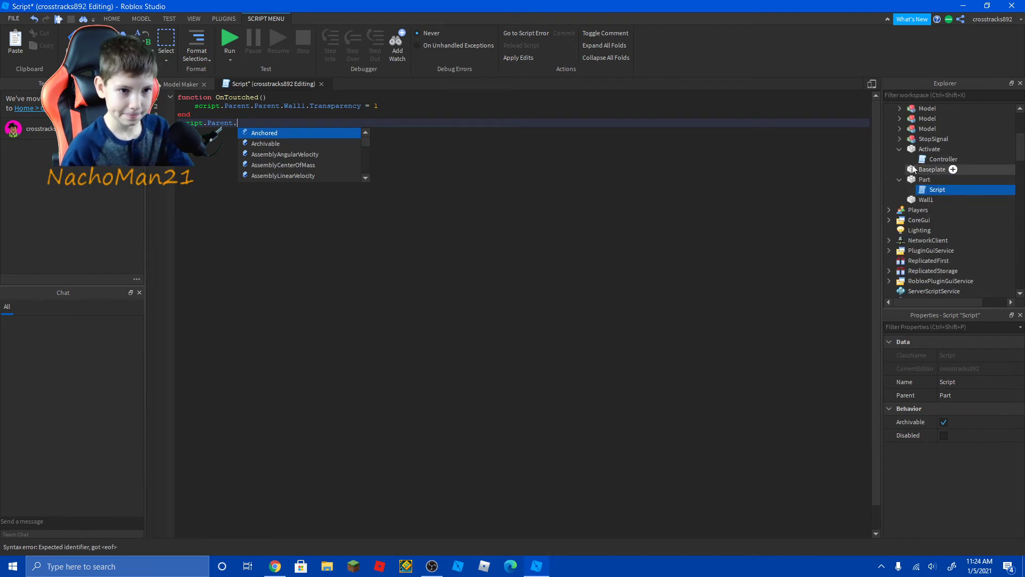
double_click(943, 159)
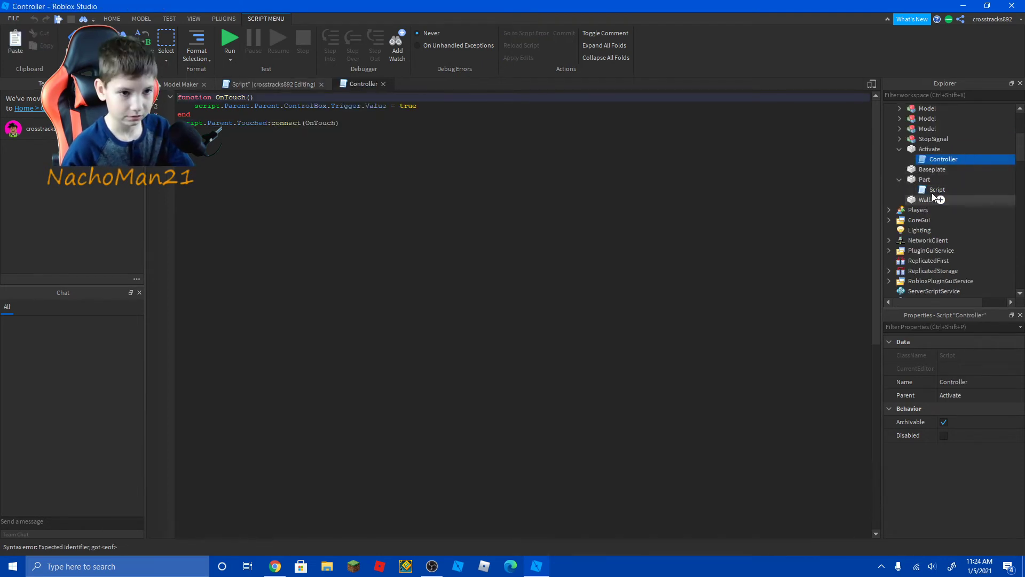
left_click(928, 180)
double_click(935, 190)
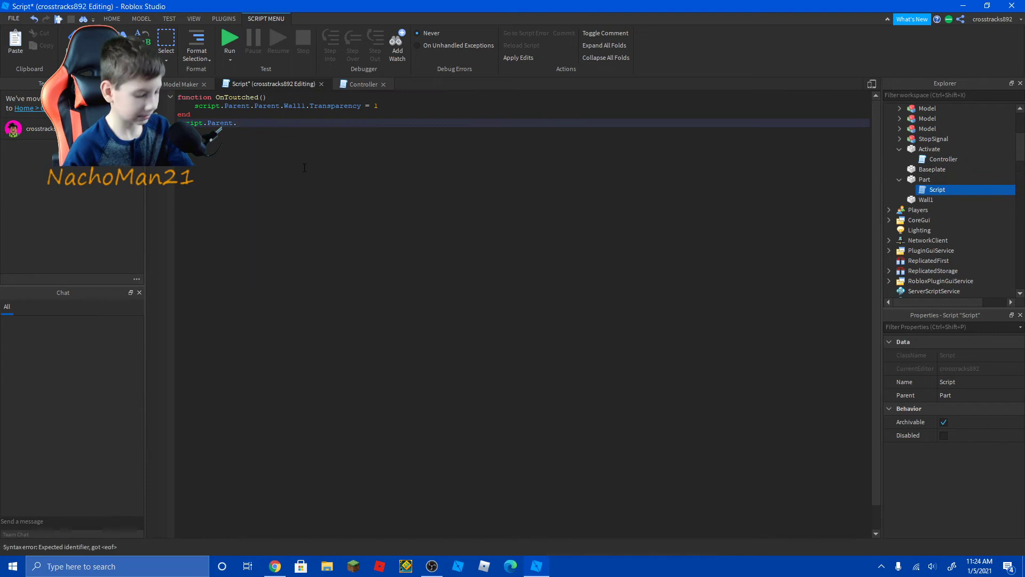
type("T")
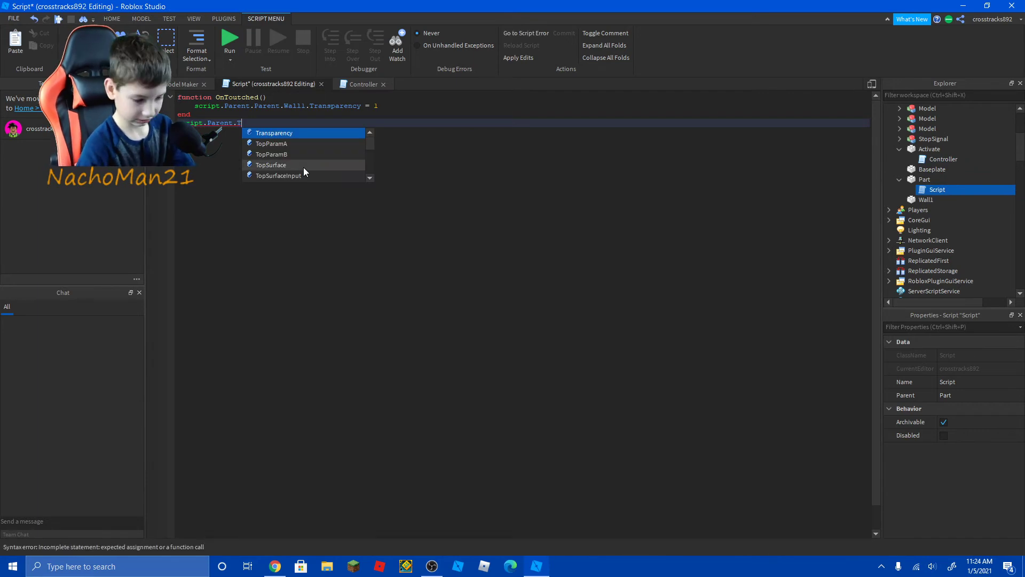
type("ou")
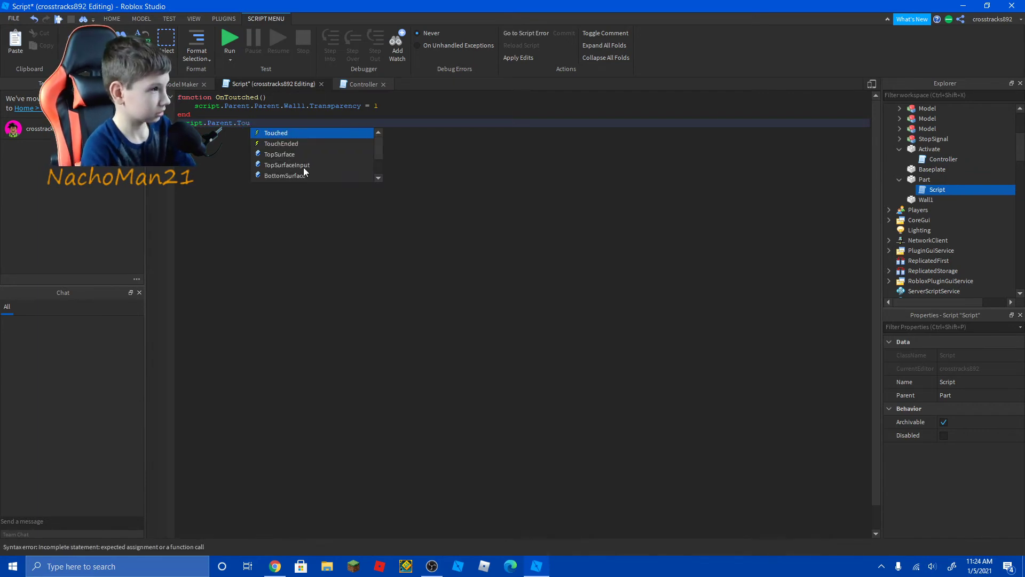
Complete the line as script.Parent.Touched:Connect(OnTouched).
key("Return")
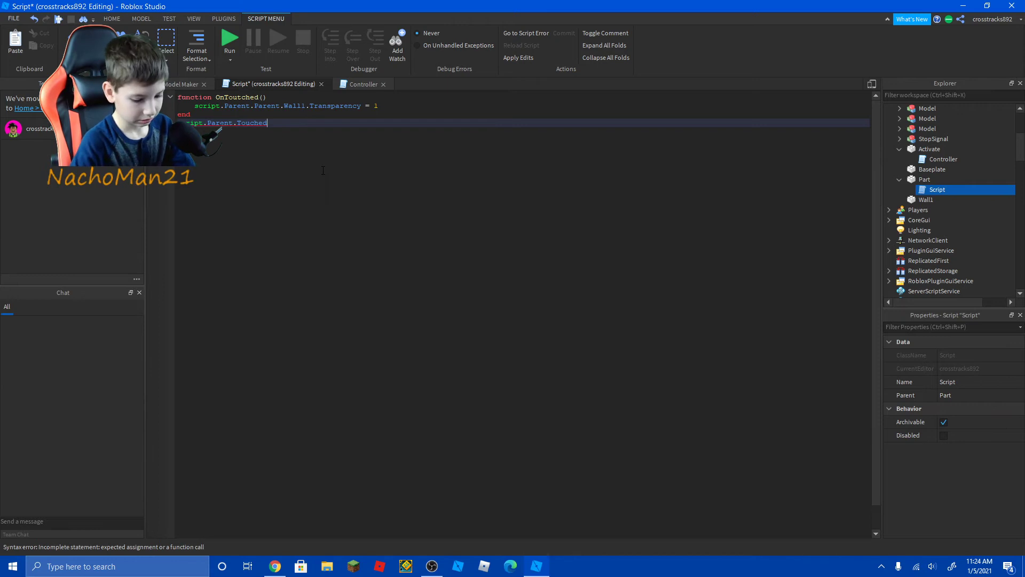
key("BackSpace")
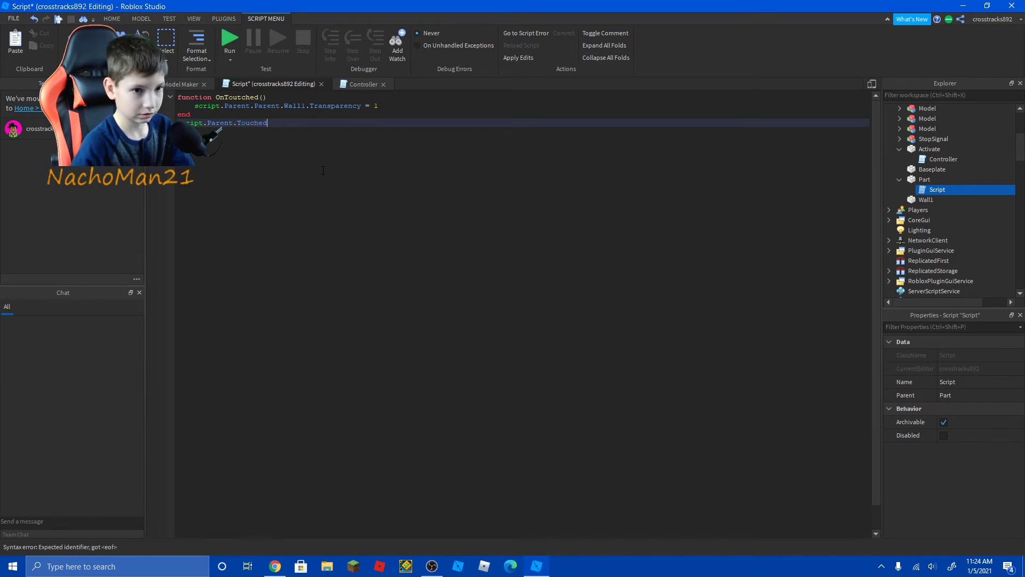
left_click(348, 84)
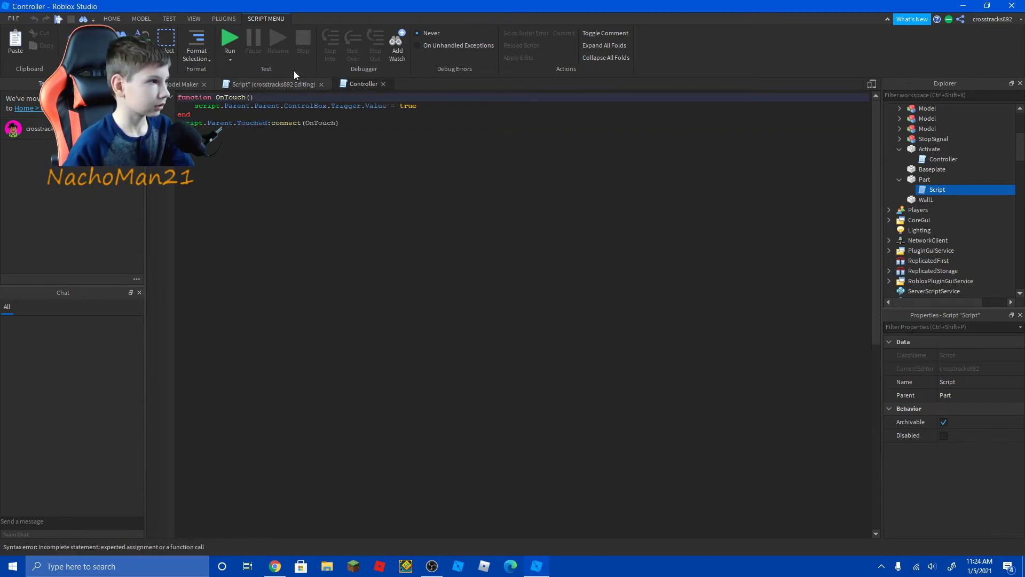
left_click(294, 85)
type(":")
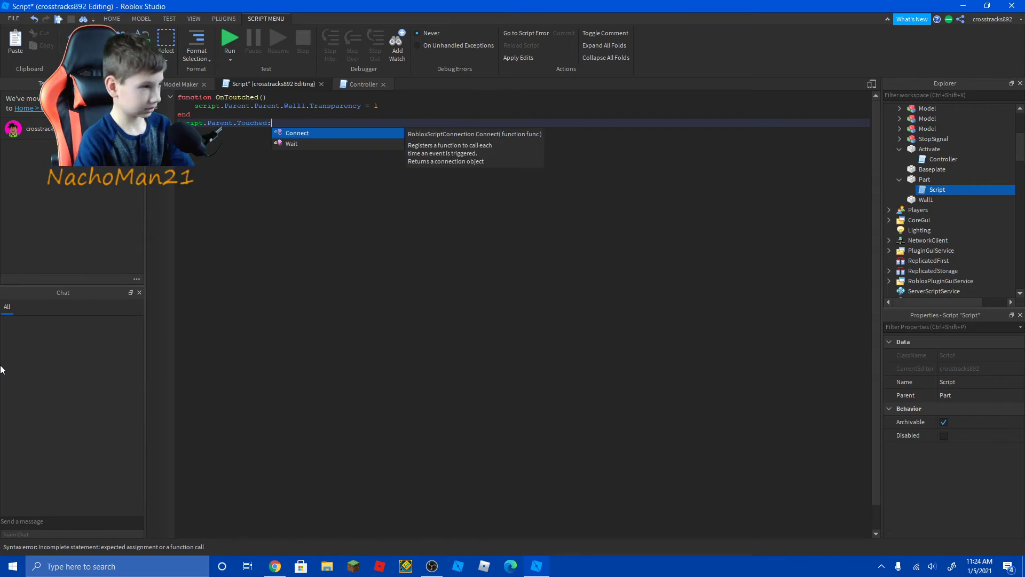
type("co")
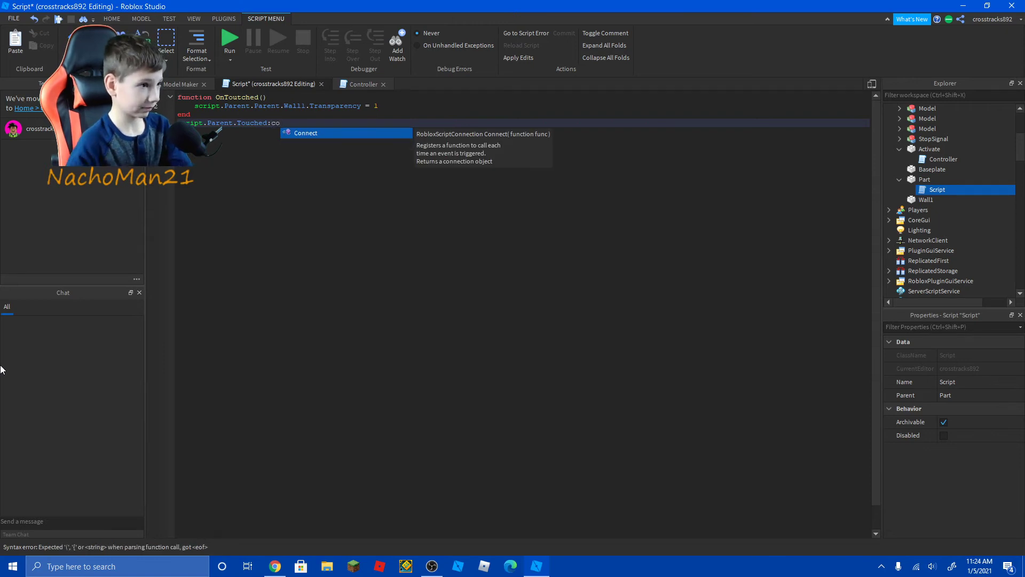
key("Tab")
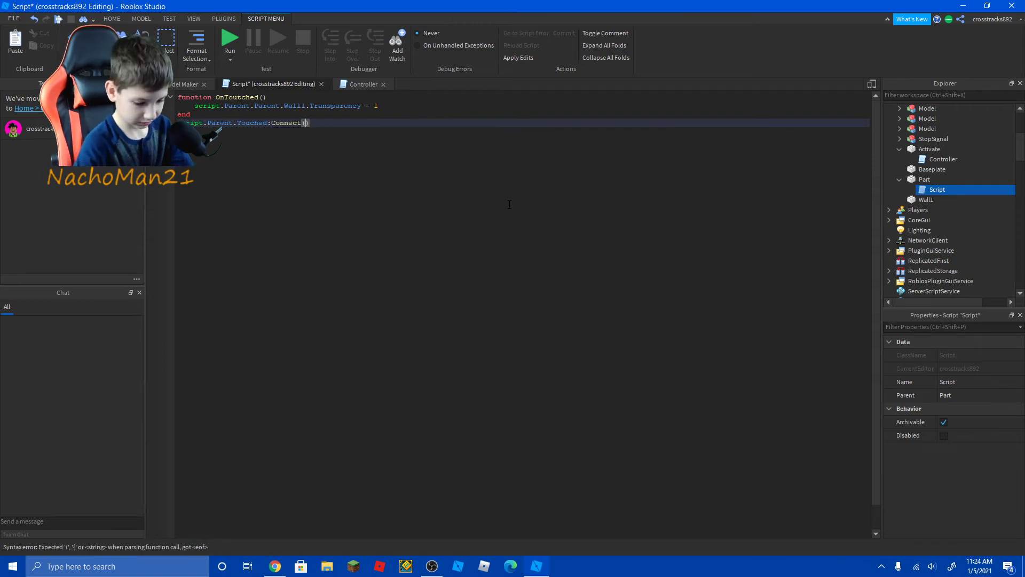
type("On")
key("Tab")
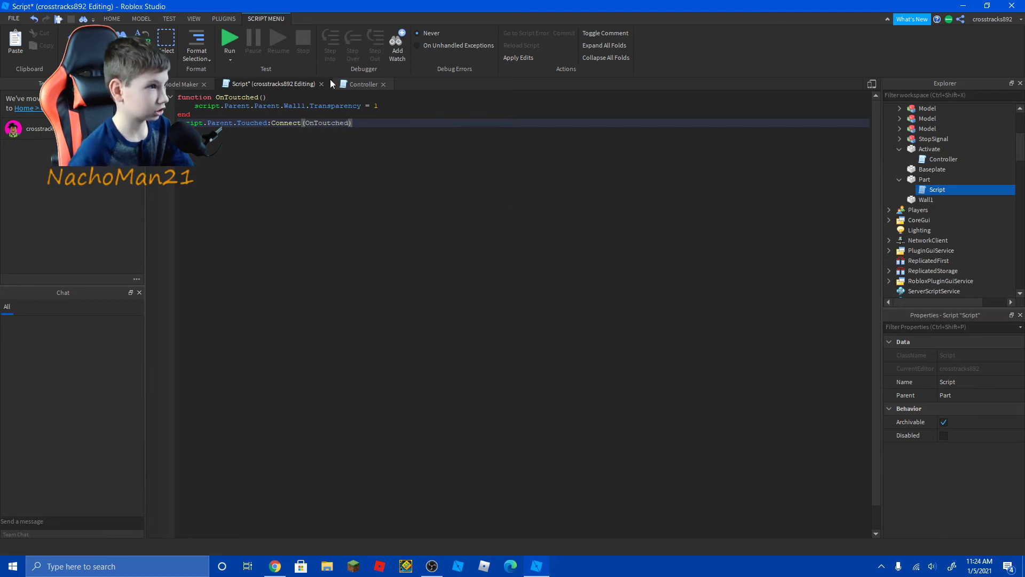
Close the script and start a Play Here playtest.
left_click(320, 84)
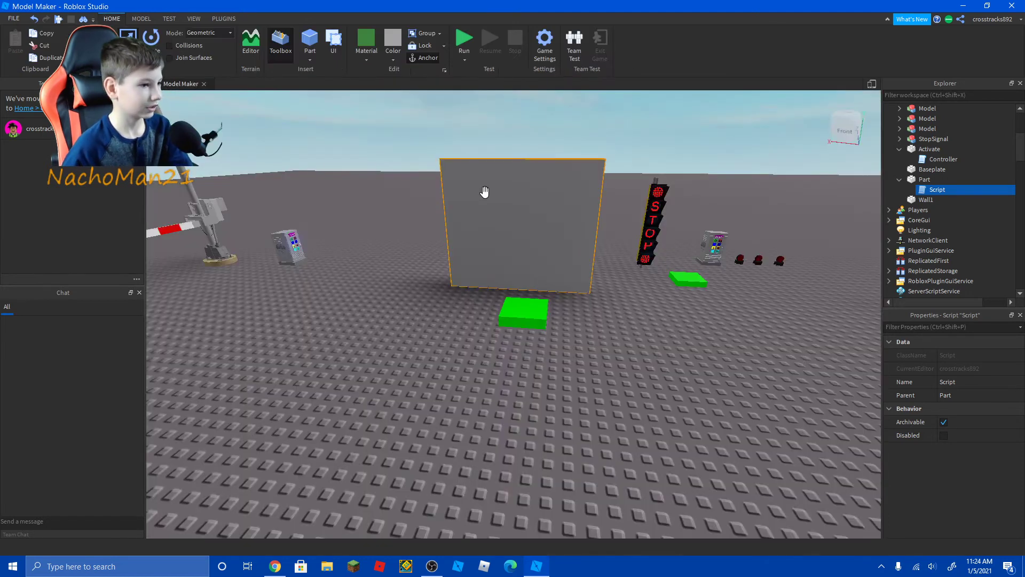
left_click(589, 320)
key("w")
left_click(461, 60)
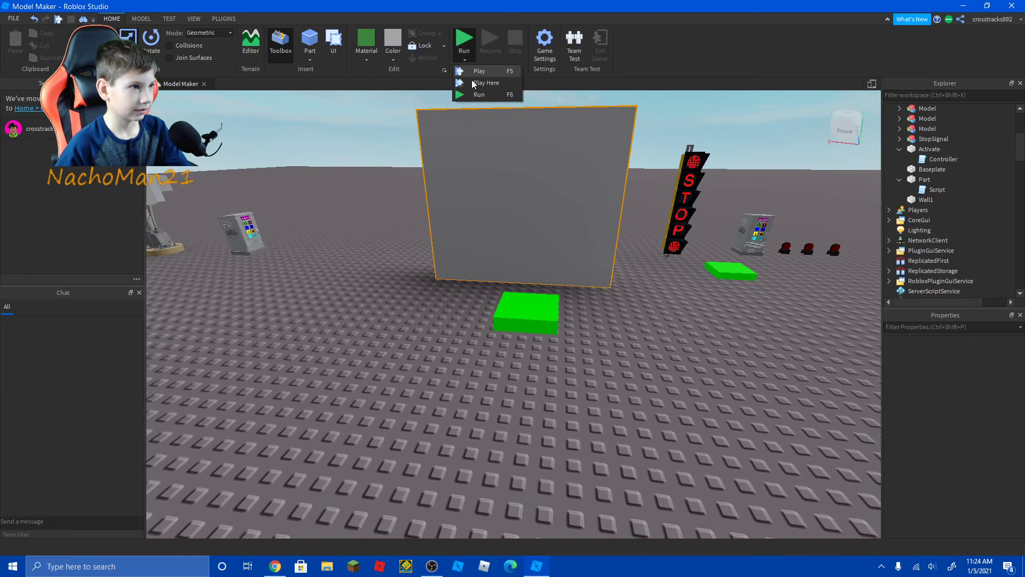
left_click(472, 79)
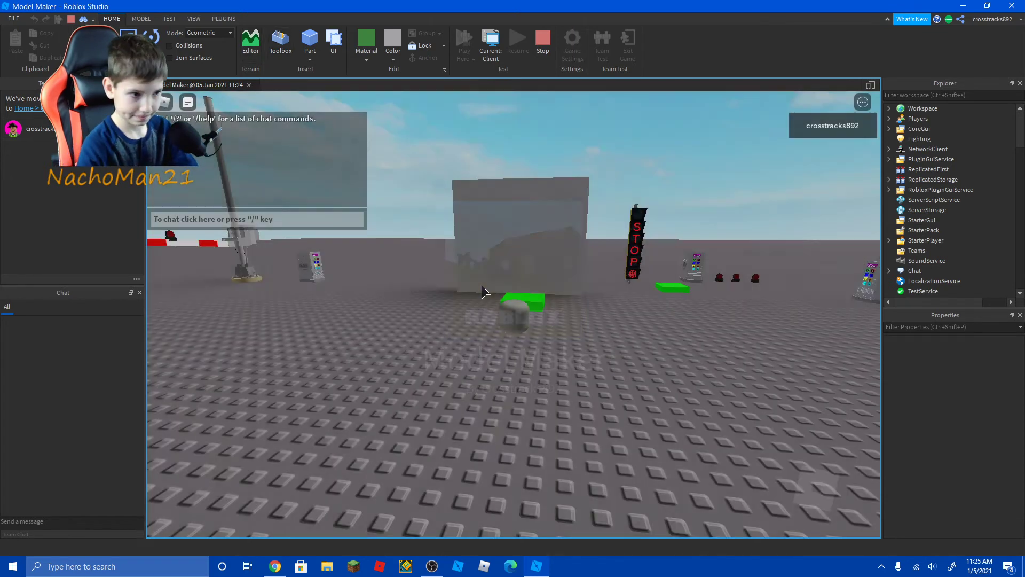
Walk the avatar onto the green pad so Wall1 vanishes, then stop the test.
key("w")
key("w")
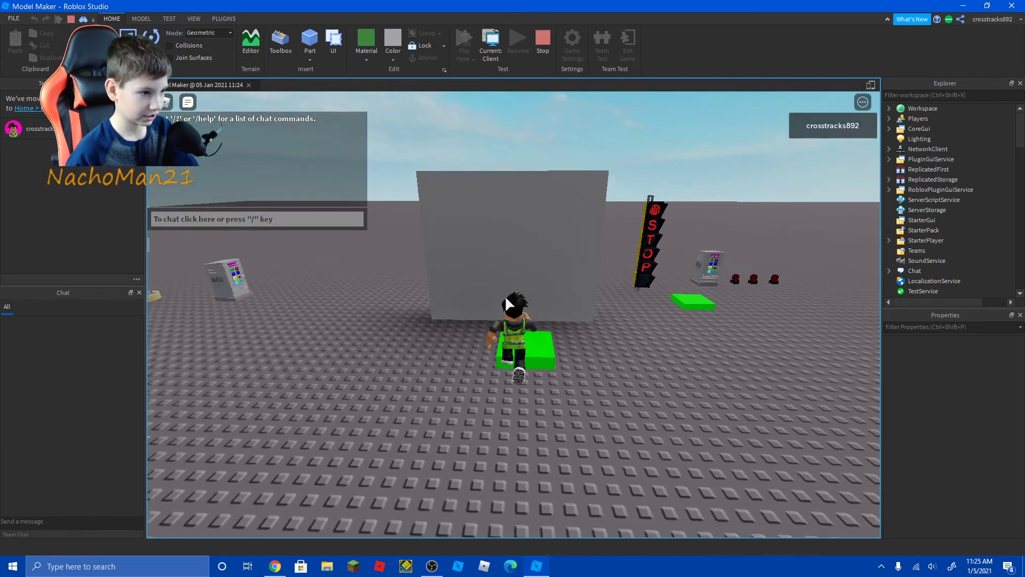
key("s")
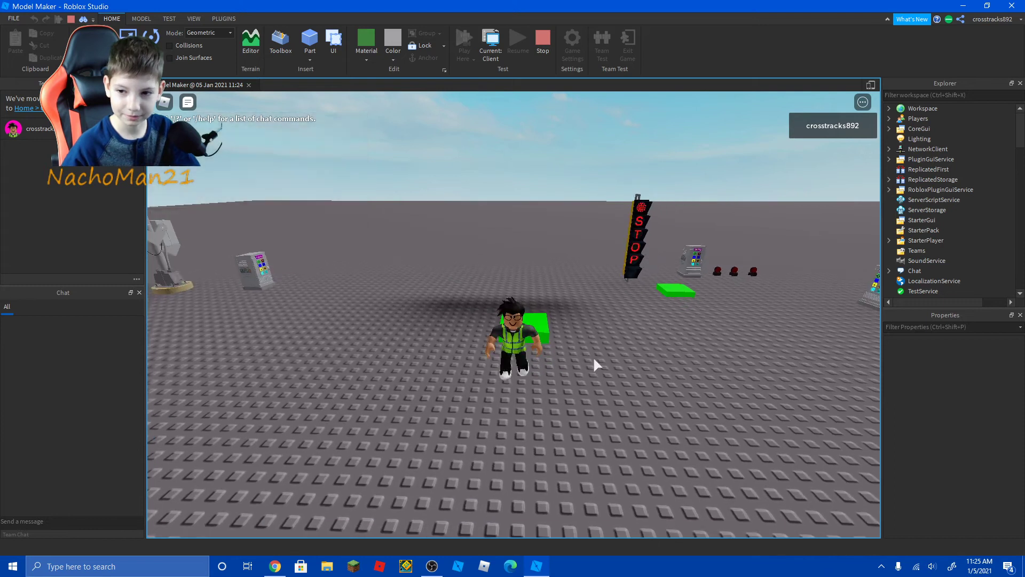
key("w")
key("s")
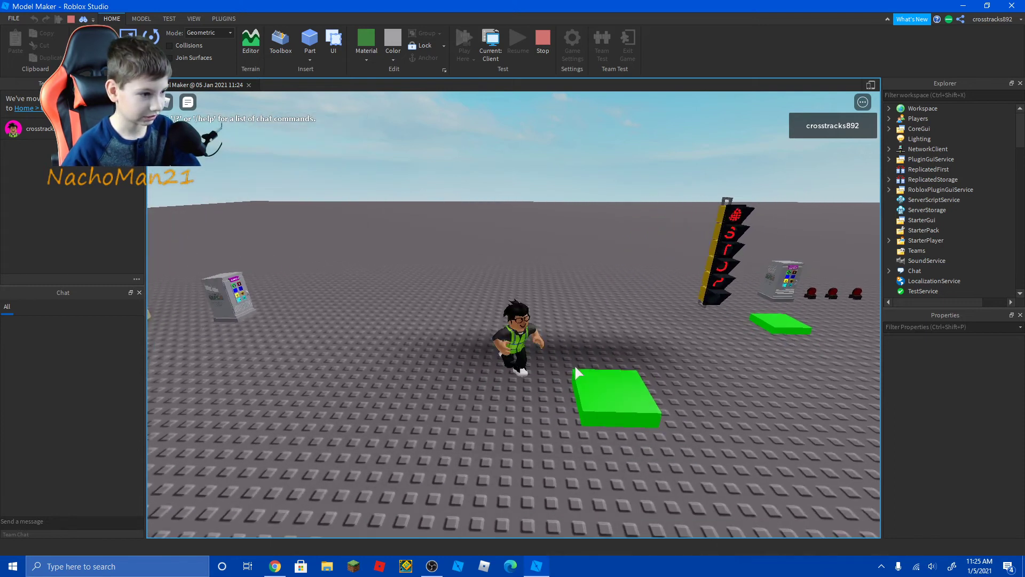
key("w")
key("s")
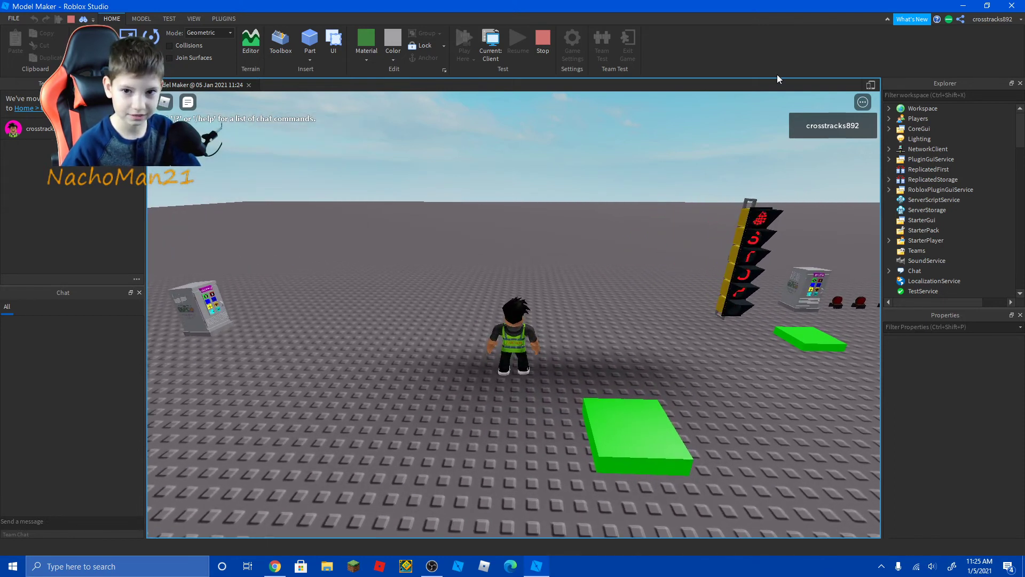
key("shift+F5")
left_click(534, 286)
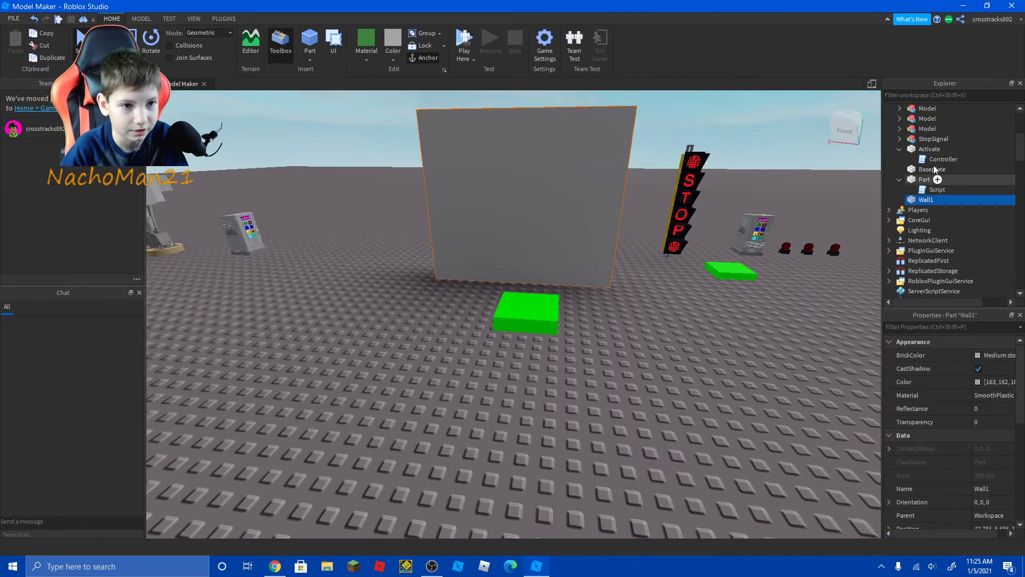
Replace the Transparency code with Wall1.BrickColor = BrickColor.new("Bright blue").
double_click(933, 189)
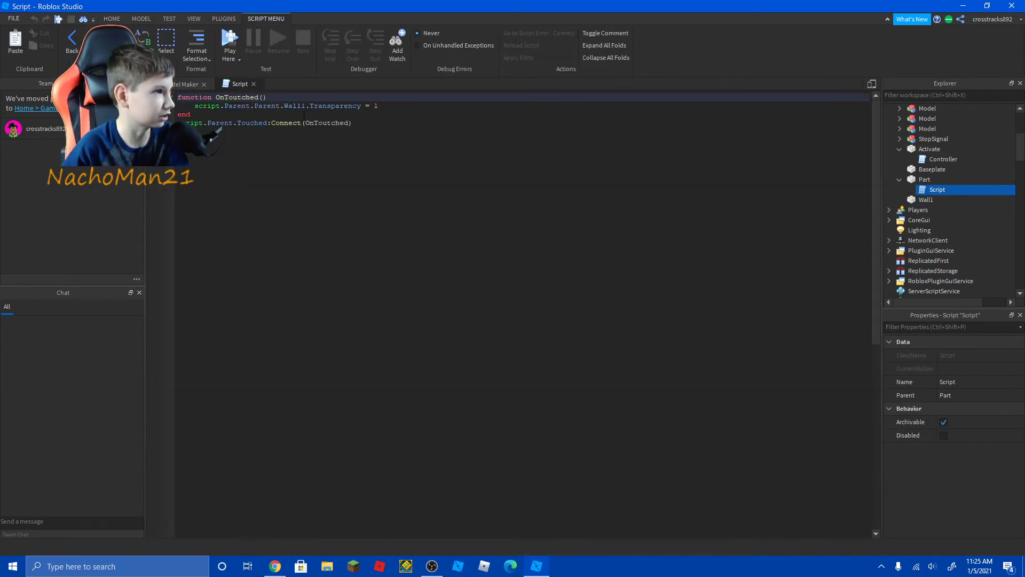
left_click_drag(378, 106, 280, 106)
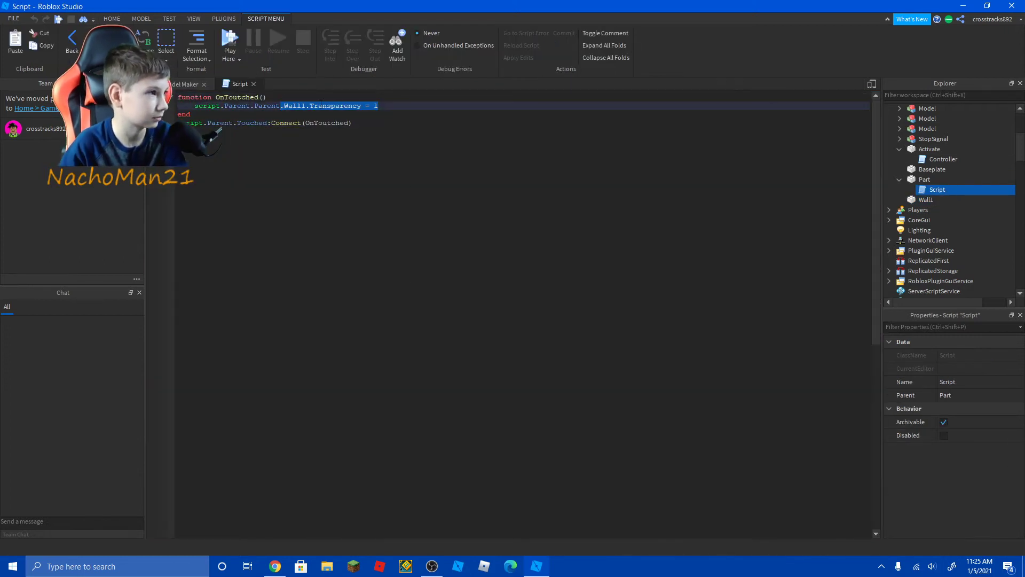
key("BackSpace")
type(".Parent.Parent.")
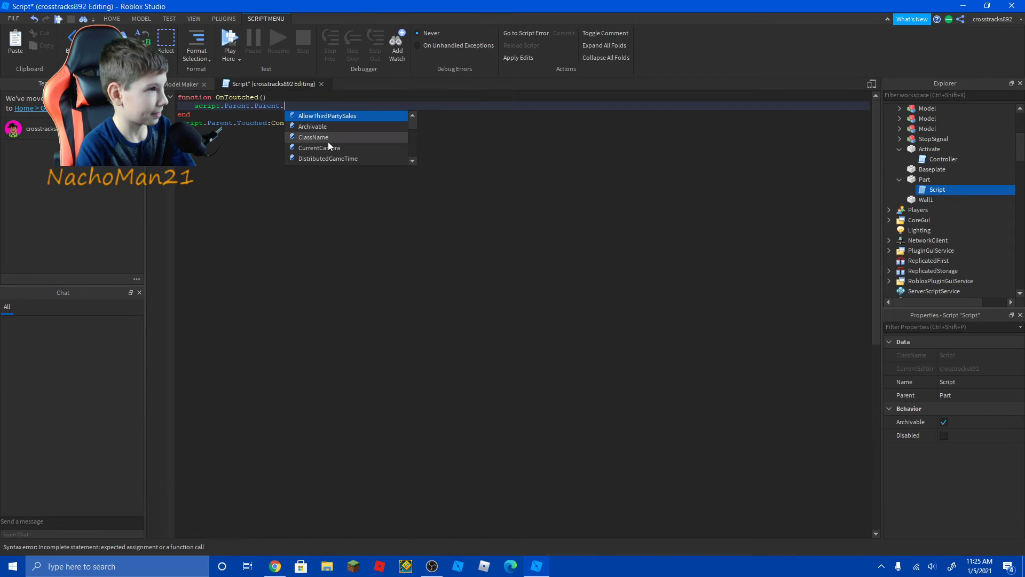
type("Bri")
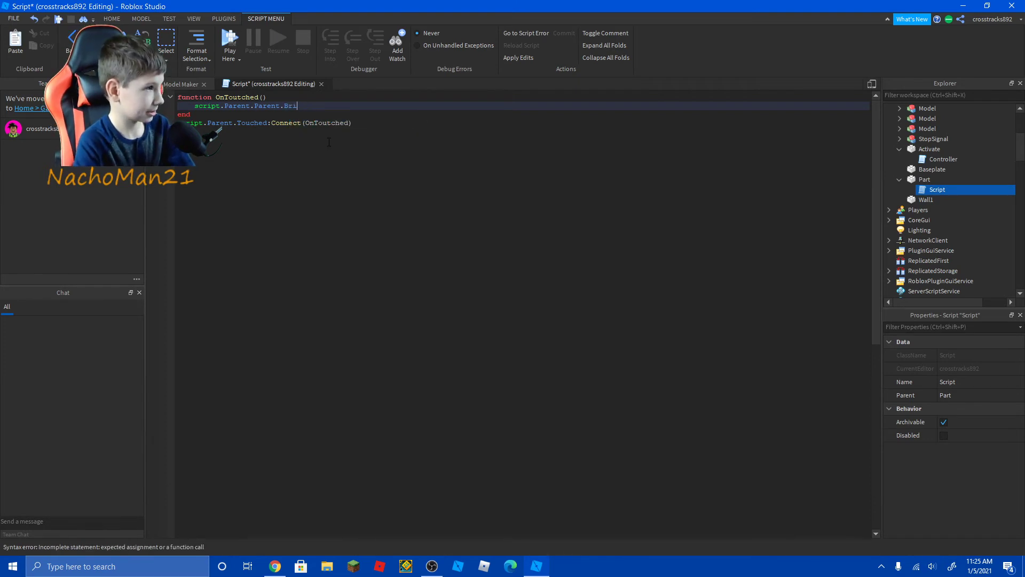
type("W")
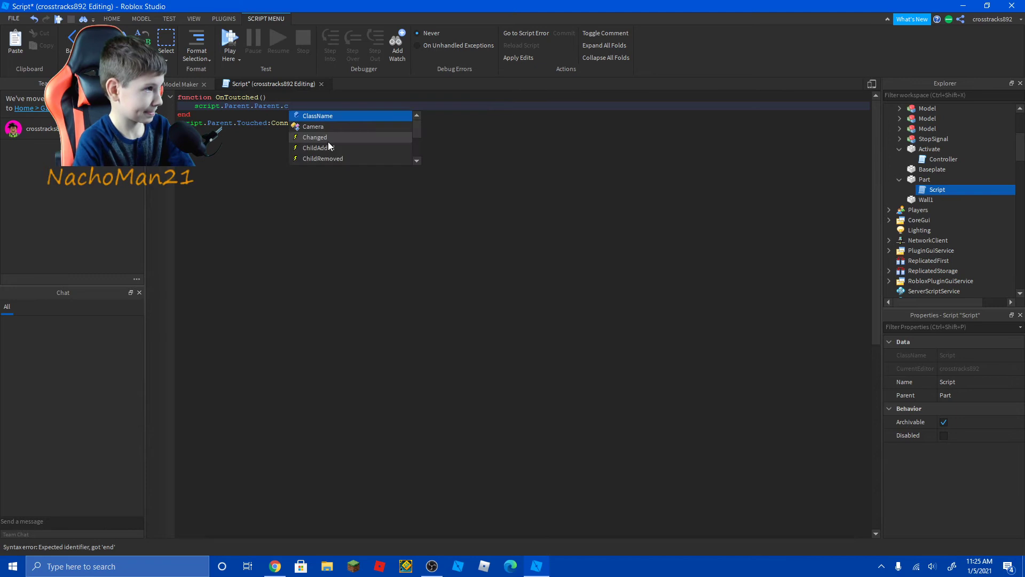
type("a")
key("Tab")
type(".")
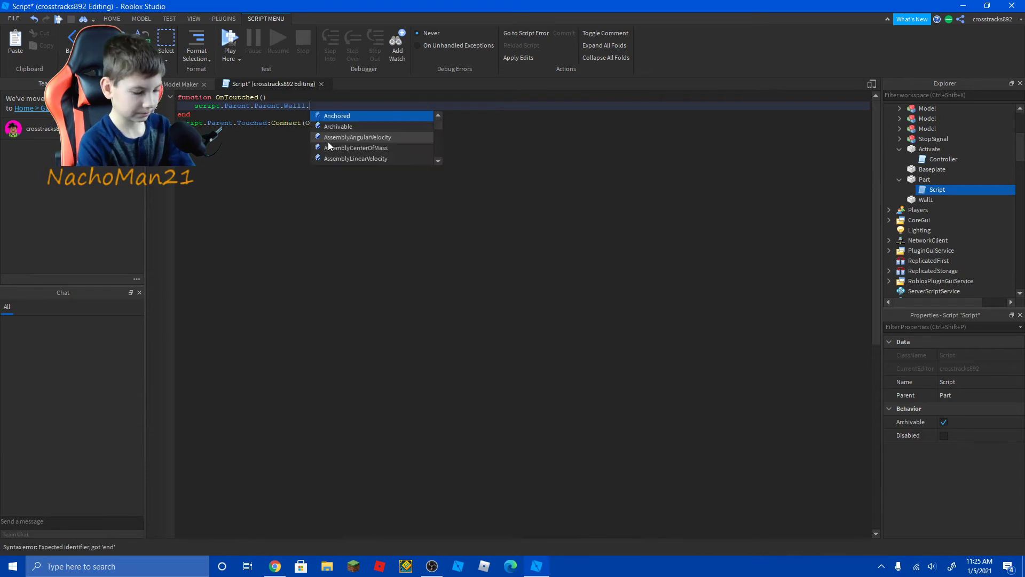
type("Br")
key("Tab")
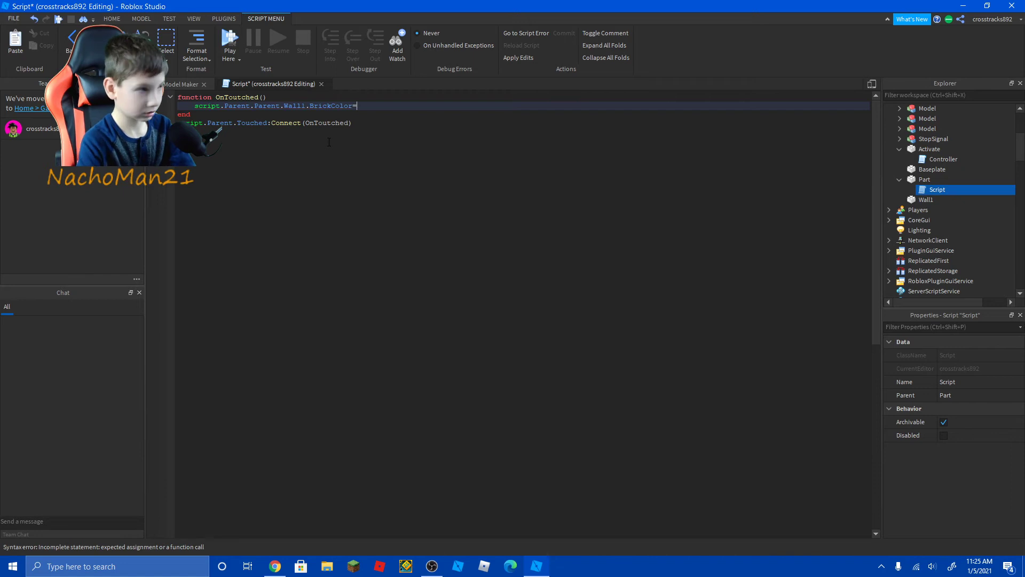
type("B")
key("Tab")
type(".")
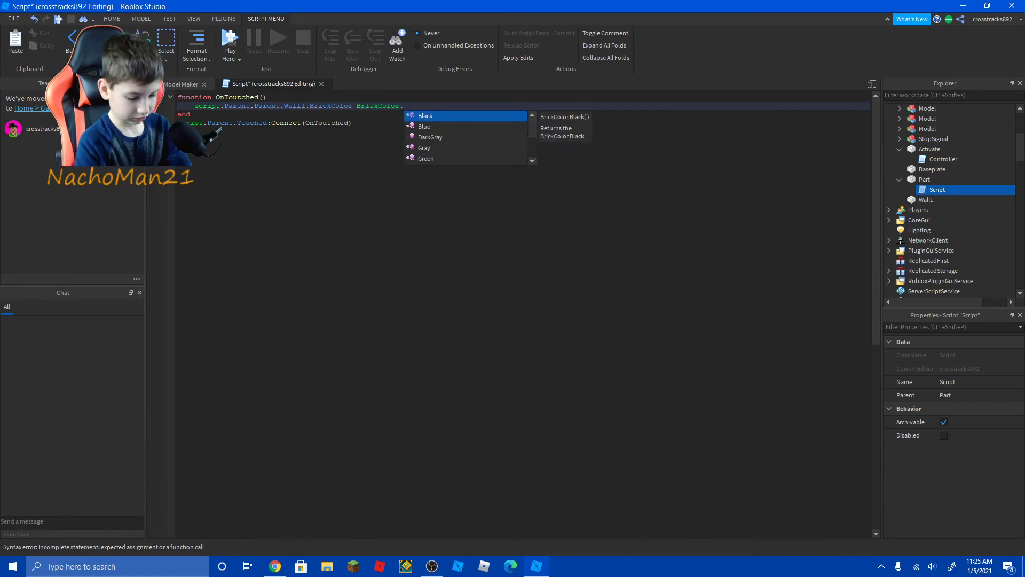
type("New")
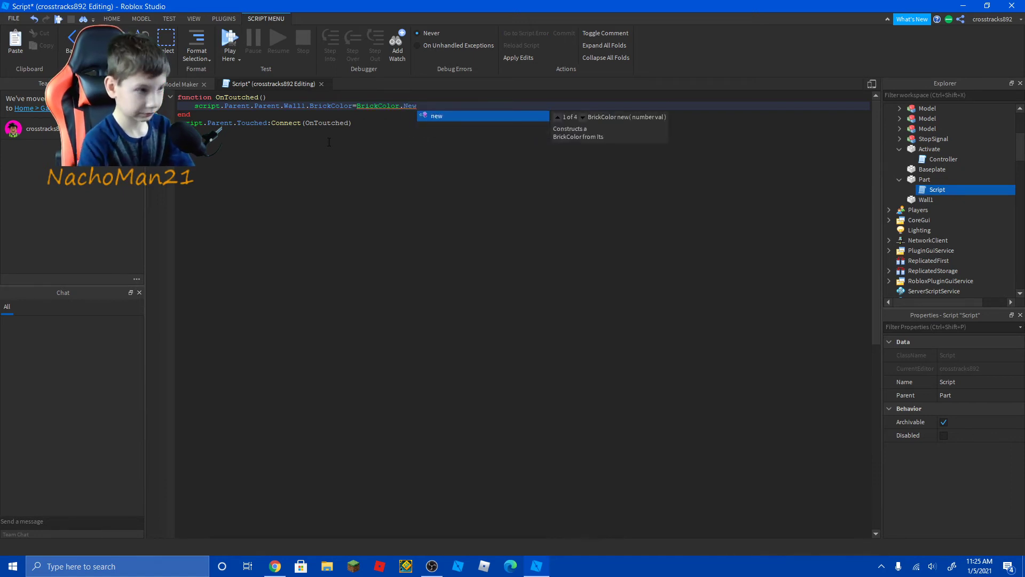
type("(\"")
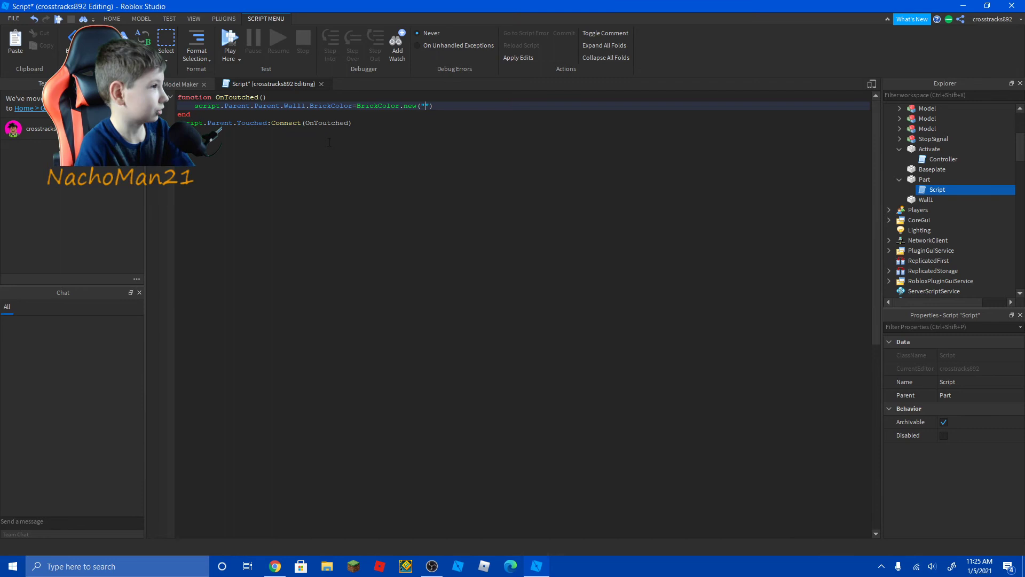
type("Br")
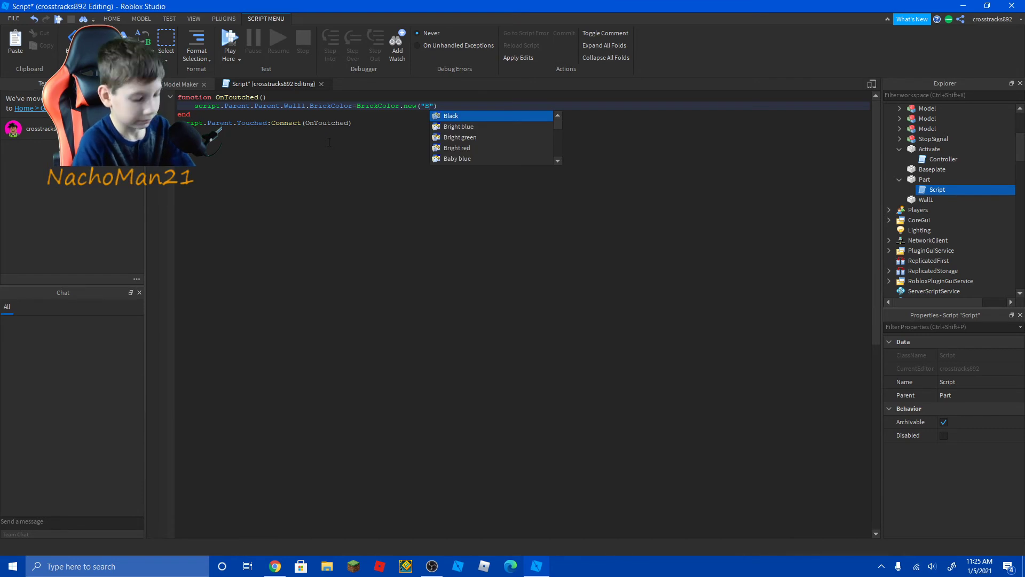
type("ight")
key("Return")
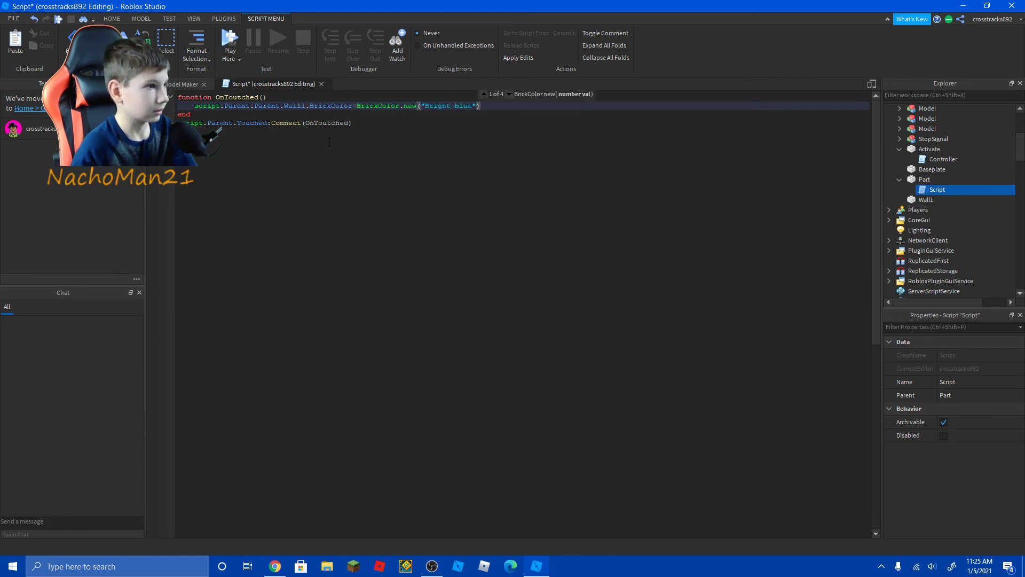
Close the script, start a play test, and walk the avatar over the pad.
left_click(321, 92)
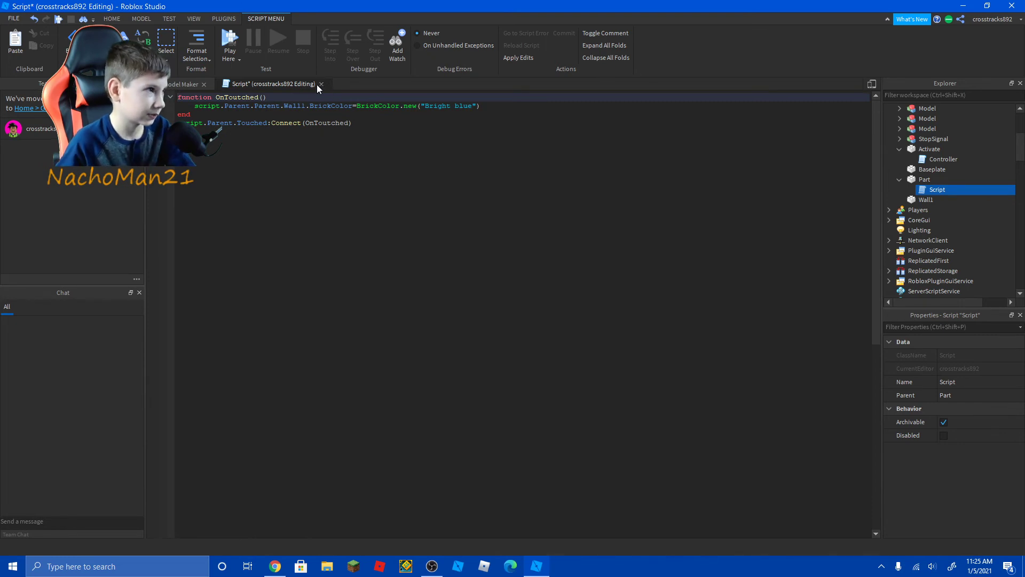
left_click(320, 85)
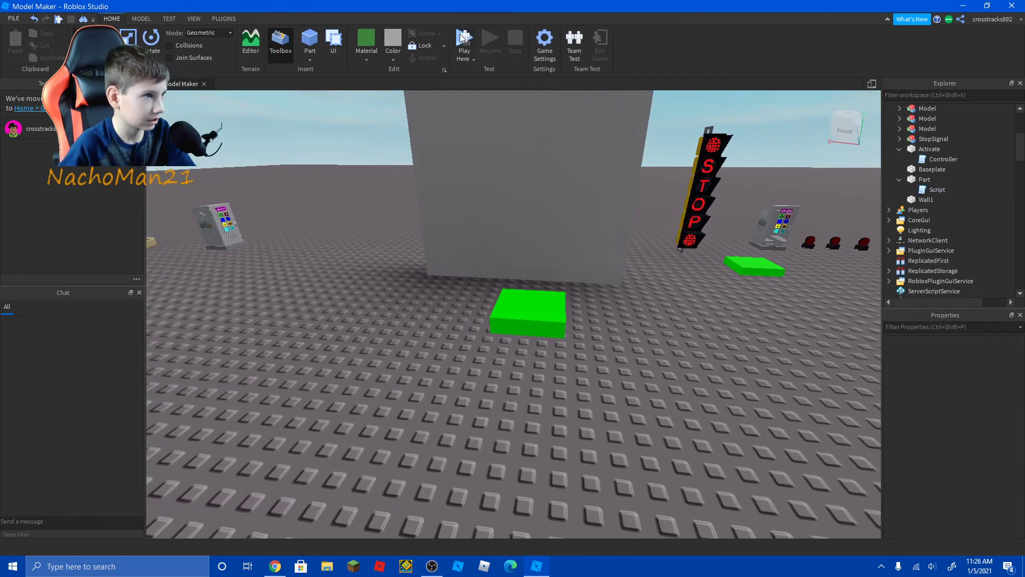
left_click(459, 37)
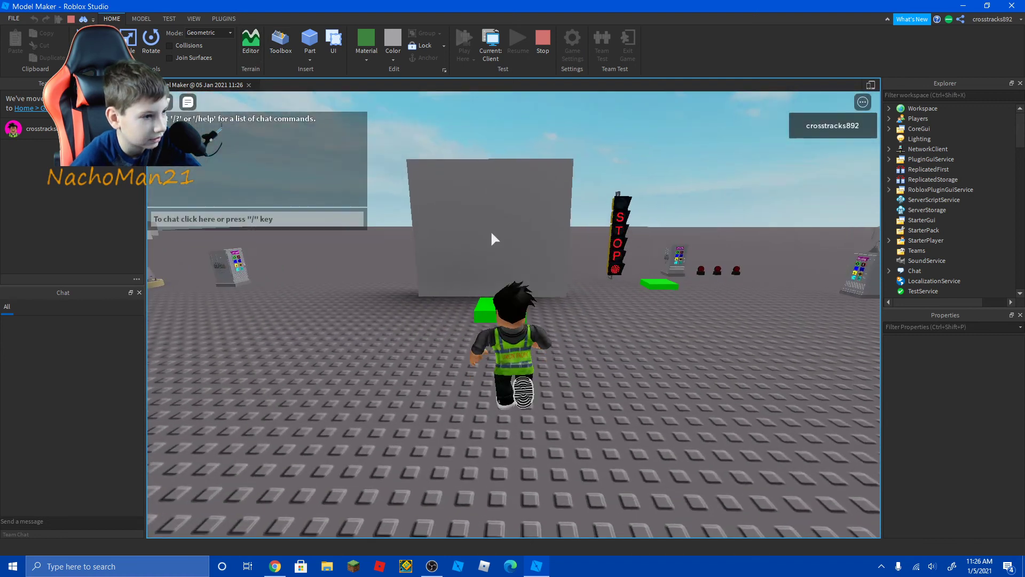
scroll(490, 230, "down", 3)
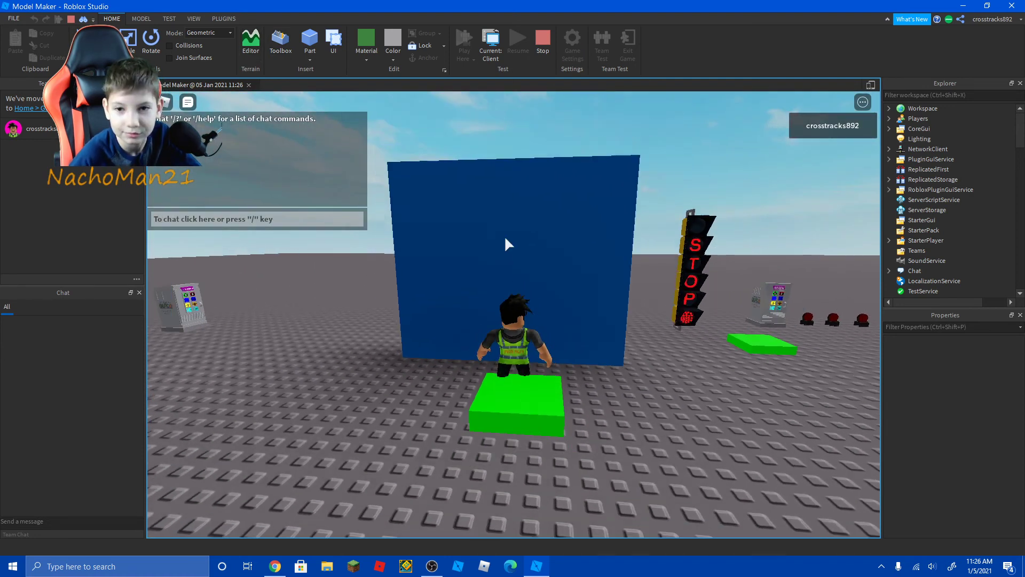
key("s")
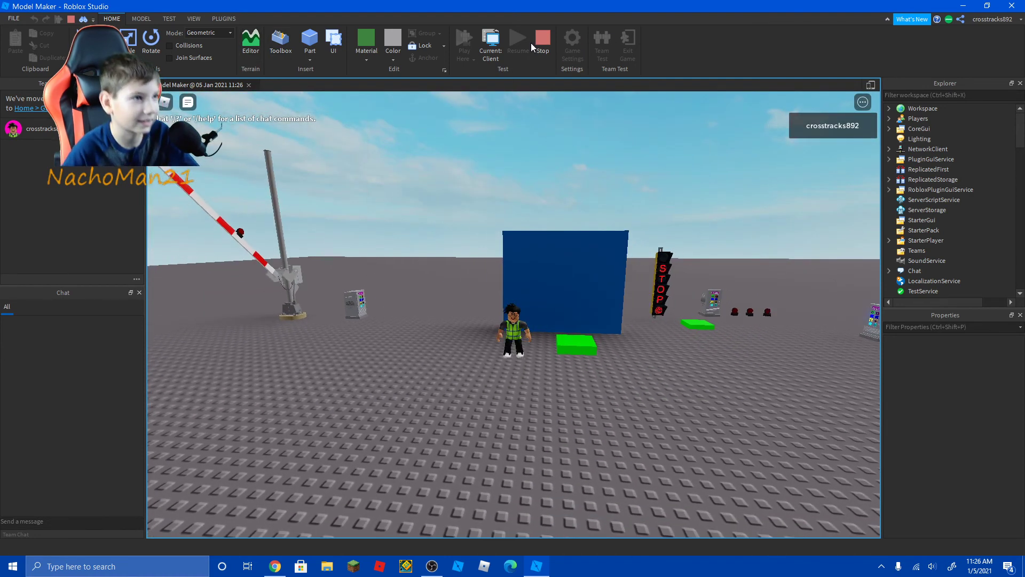
Stop the play test and reposition Wall1 in the scene.
left_click(539, 60)
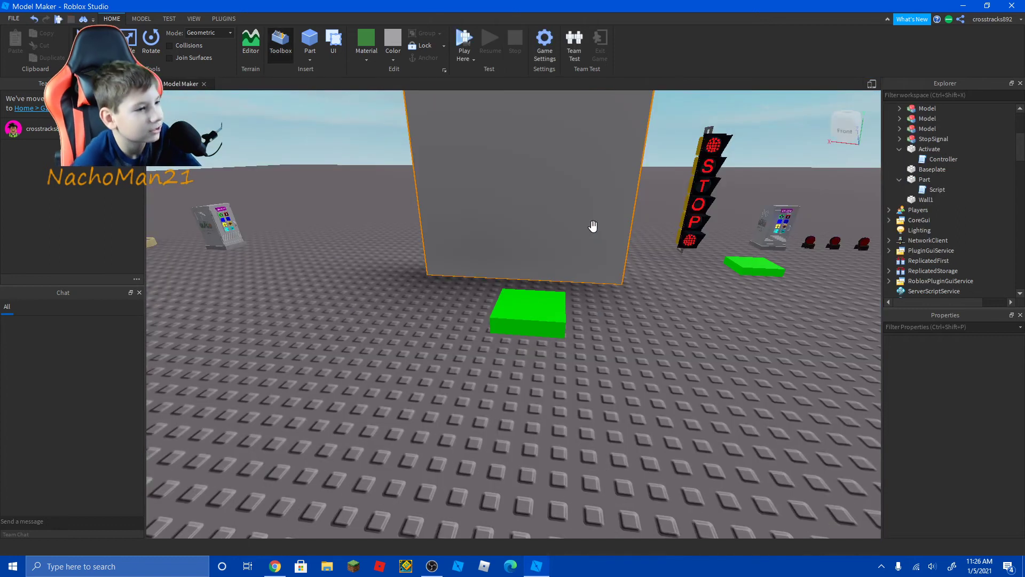
left_click(567, 233)
left_click_drag(540, 152, 529, 263)
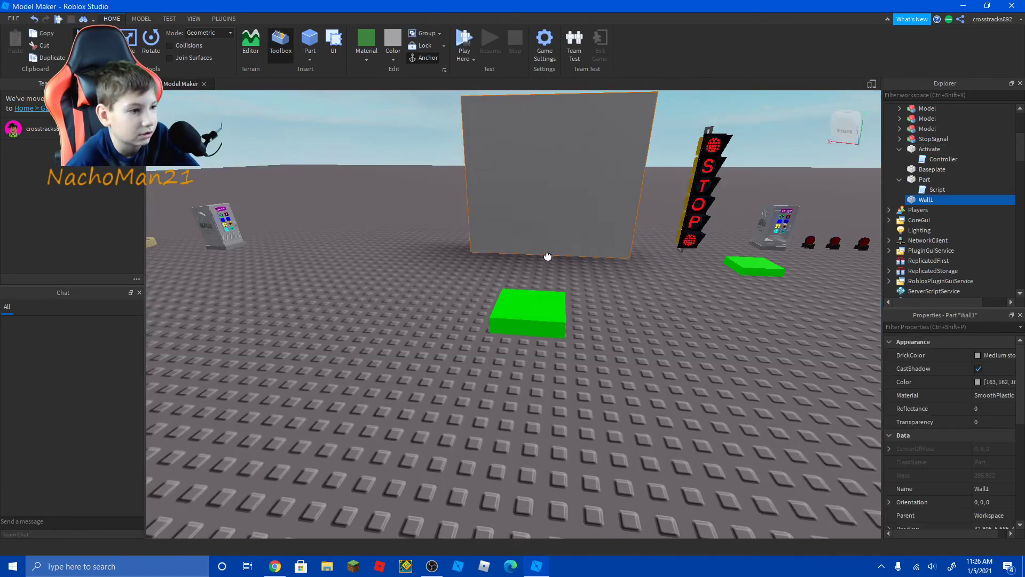
Inspect the Controller script's Value = true trigger line, then reopen the pad's script.
double_click(943, 159)
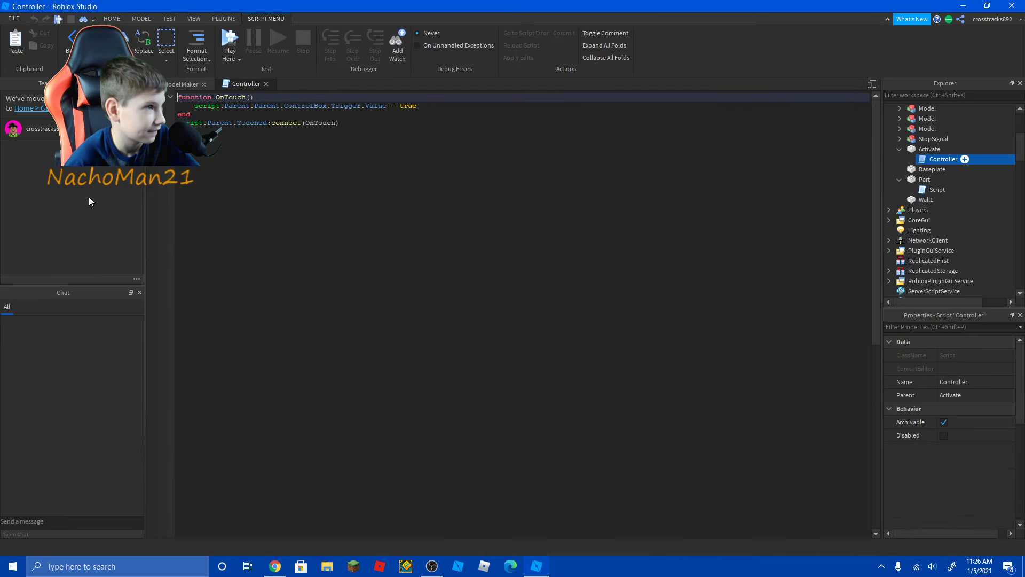
left_click(422, 107)
key("ctrl+shift+Left")
key("ctrl+shift+Left")
key("ctrl+shift+Left")
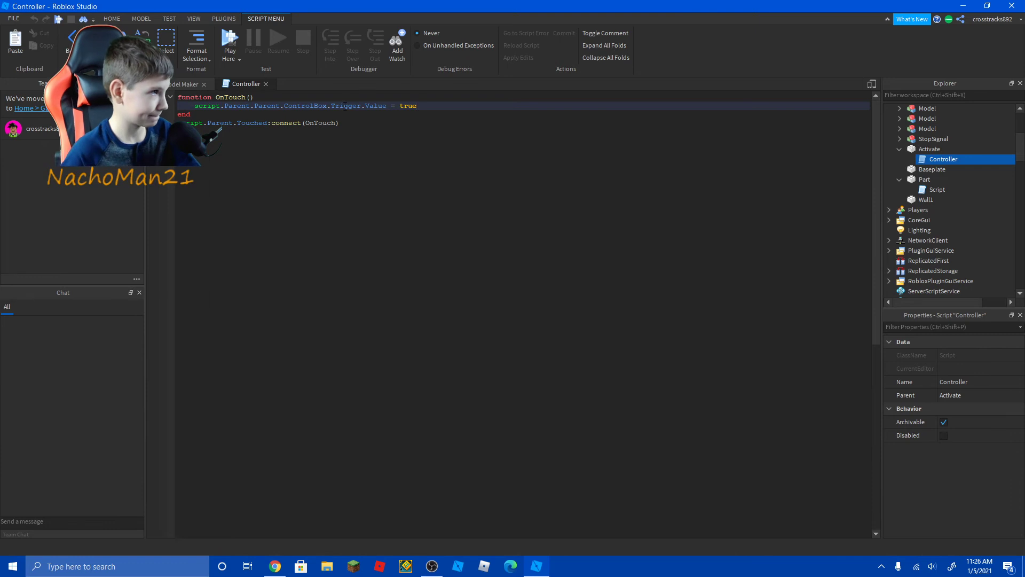
left_click(190, 83)
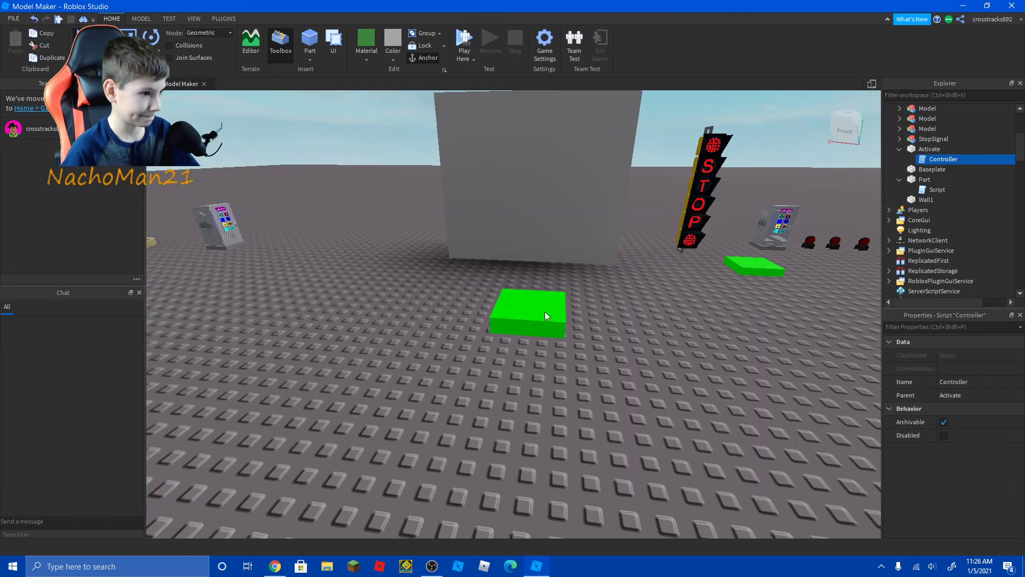
double_click(937, 190)
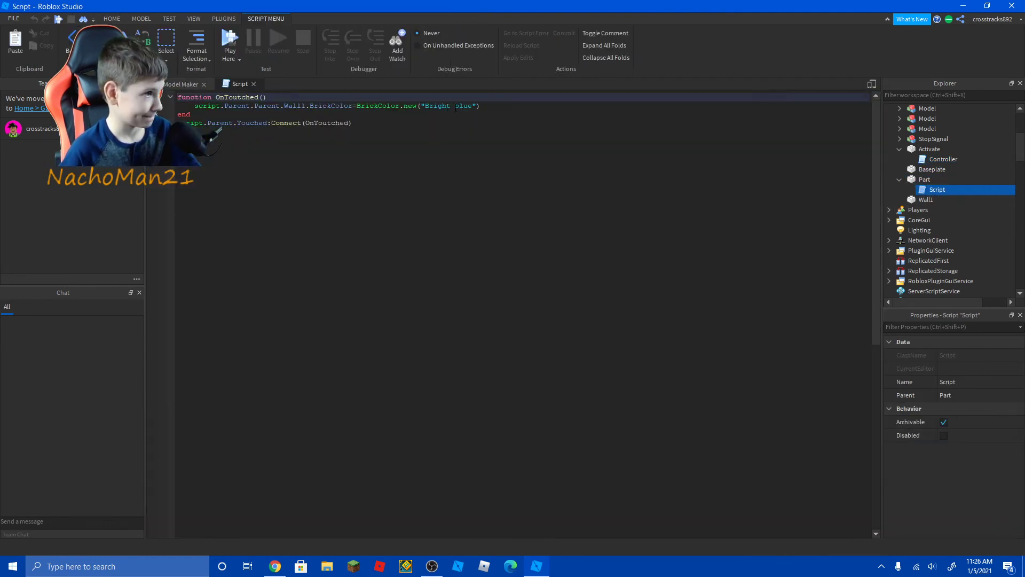
Replace the BrickColor assignment with Wall1:Destroy() and close the script.
left_click_drag(493, 106, 310, 106)
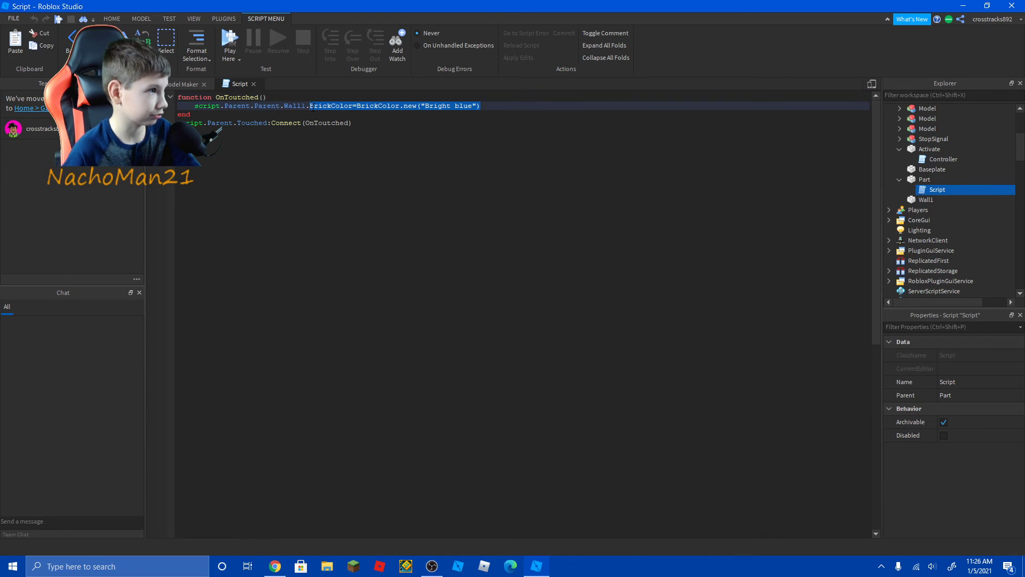
key("BackSpace")
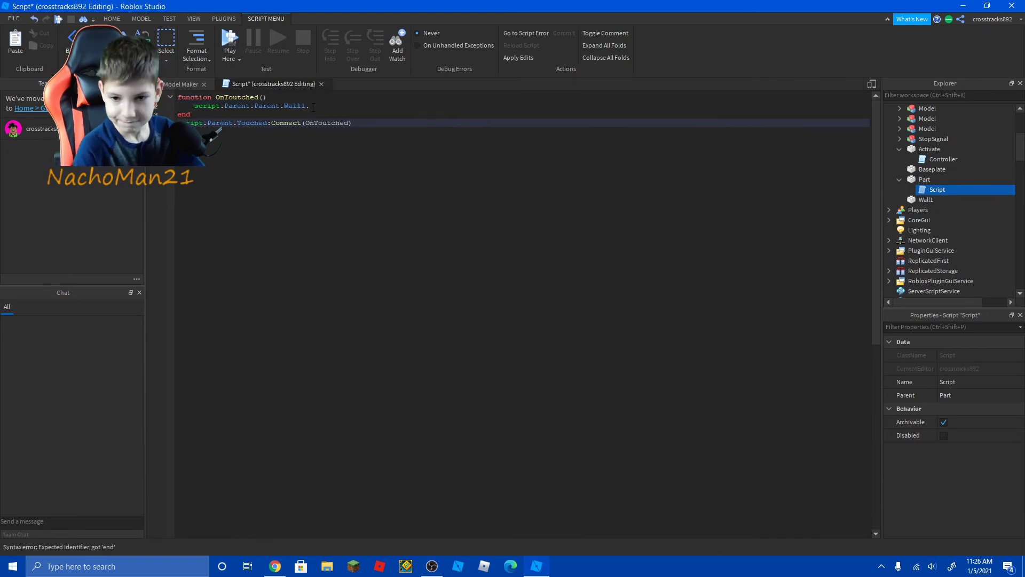
key("BackSpace")
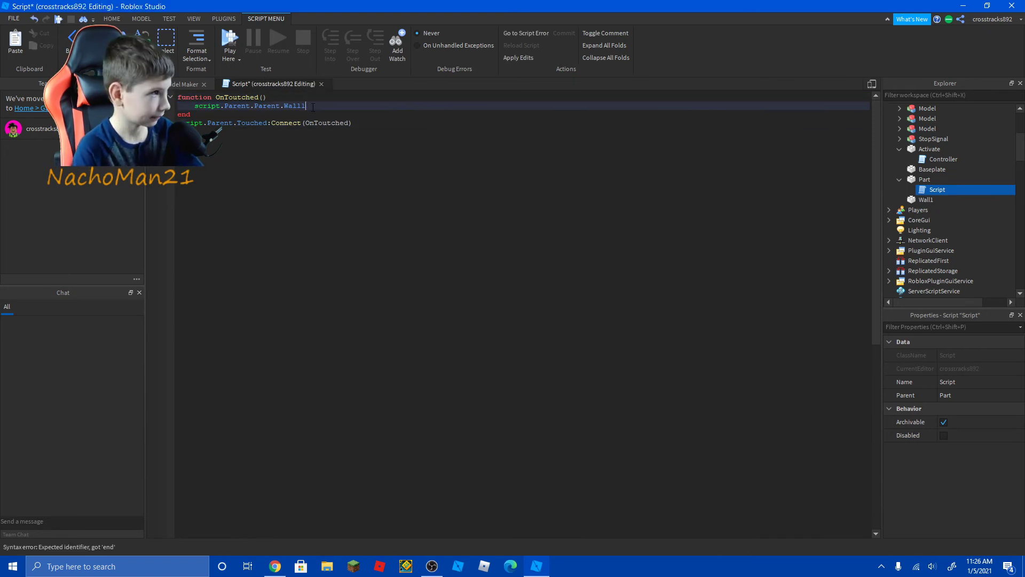
type(":de")
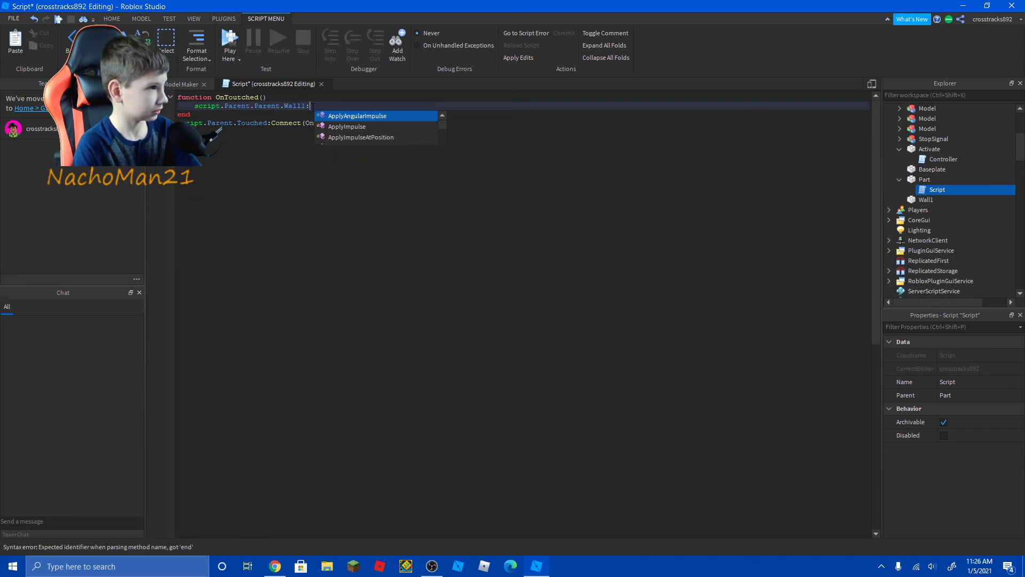
key("Return")
type("()")
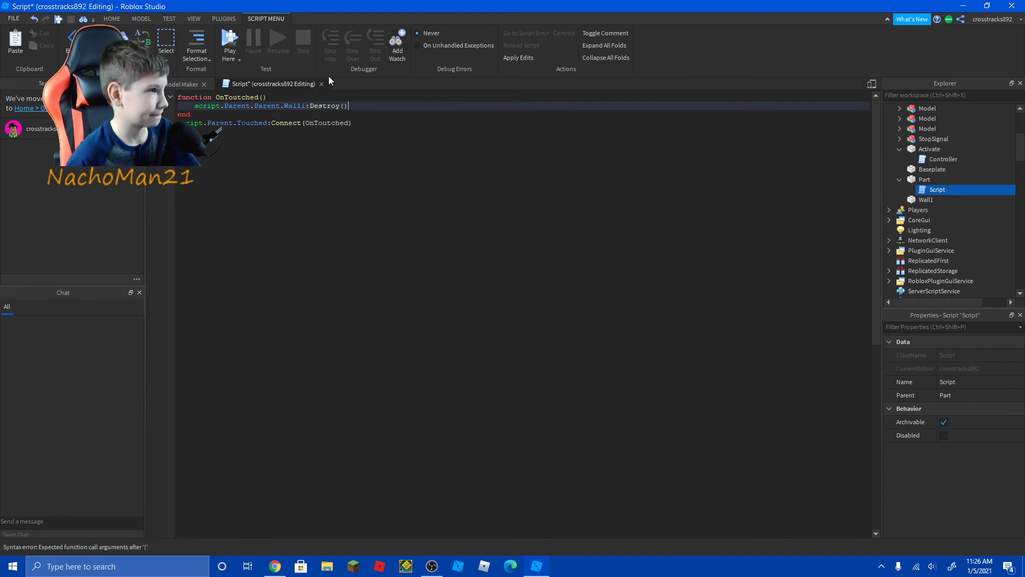
left_click(320, 84)
scroll(496, 312, "up", 2)
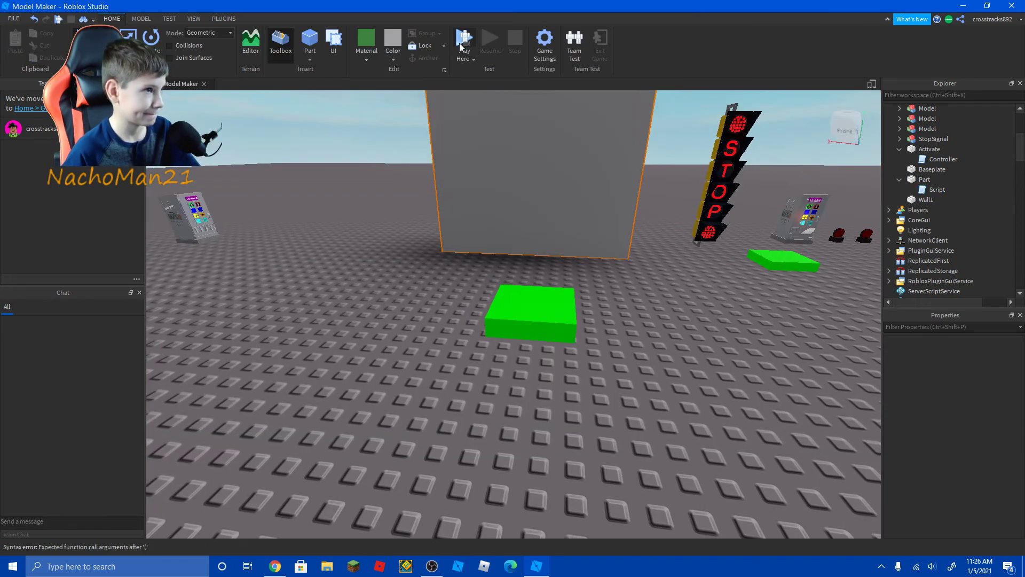
Playtest the game, walking the avatar onto the green pad and back across the baseplate.
key("F5")
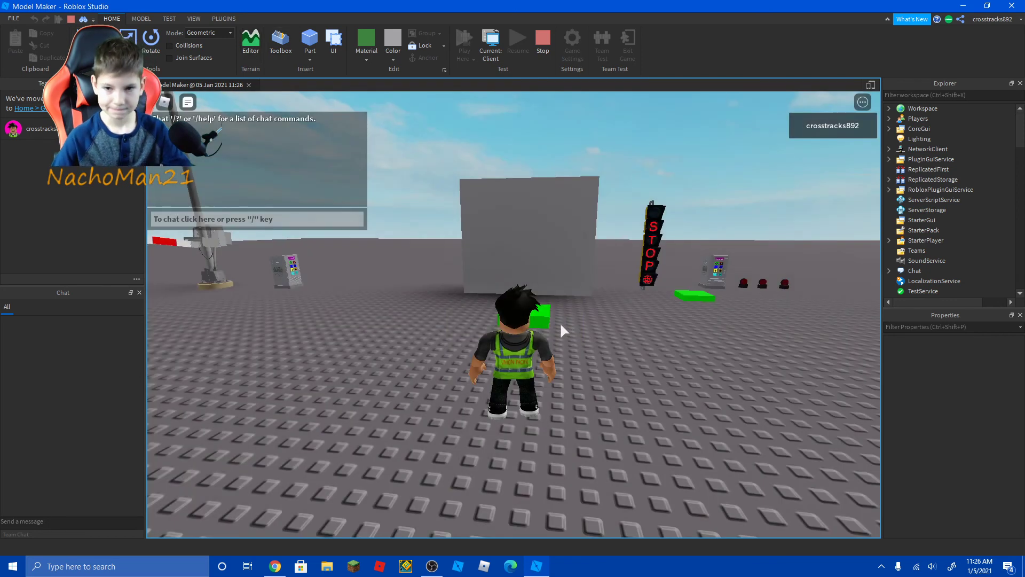
key("w")
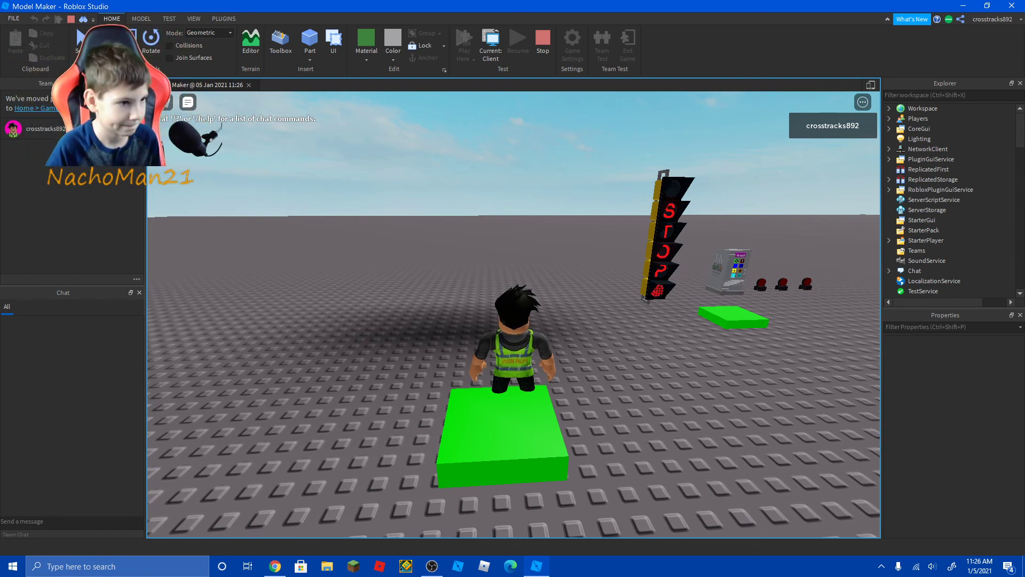
right_click_drag(592, 239, 592, 238)
key("s")
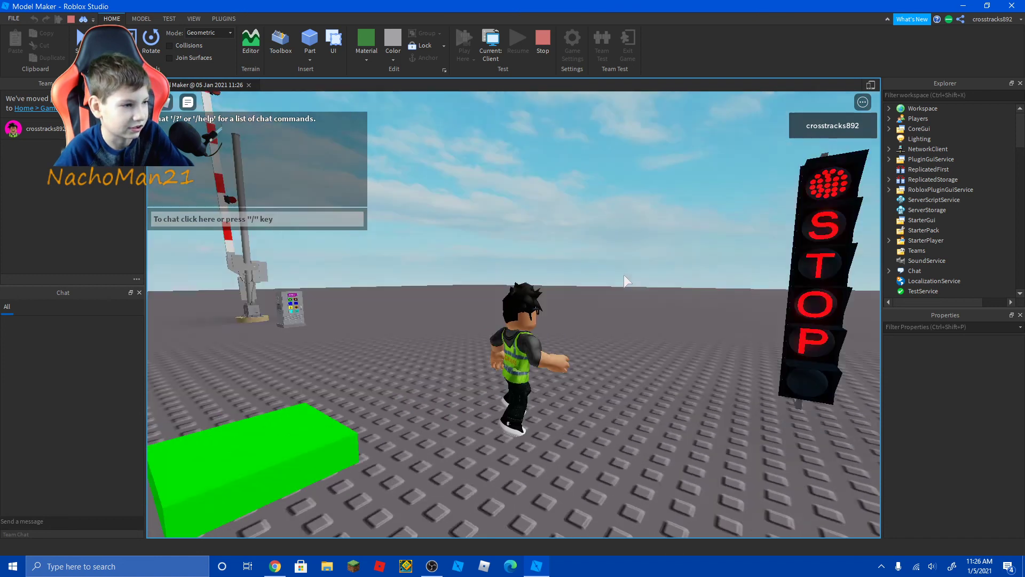
key("s")
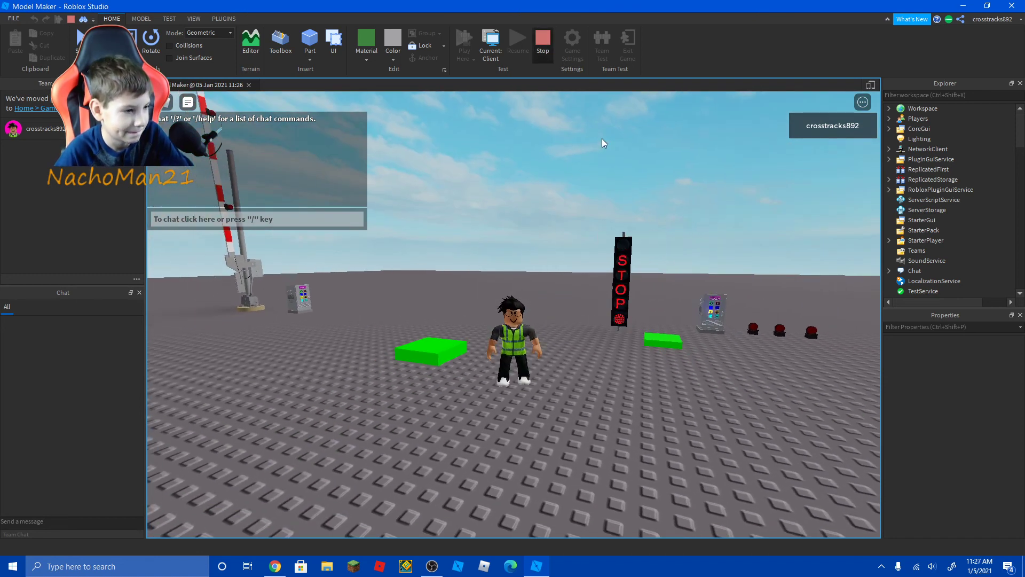
Restart the playtest and walk the avatar onto the green pad and past it.
left_click(542, 43)
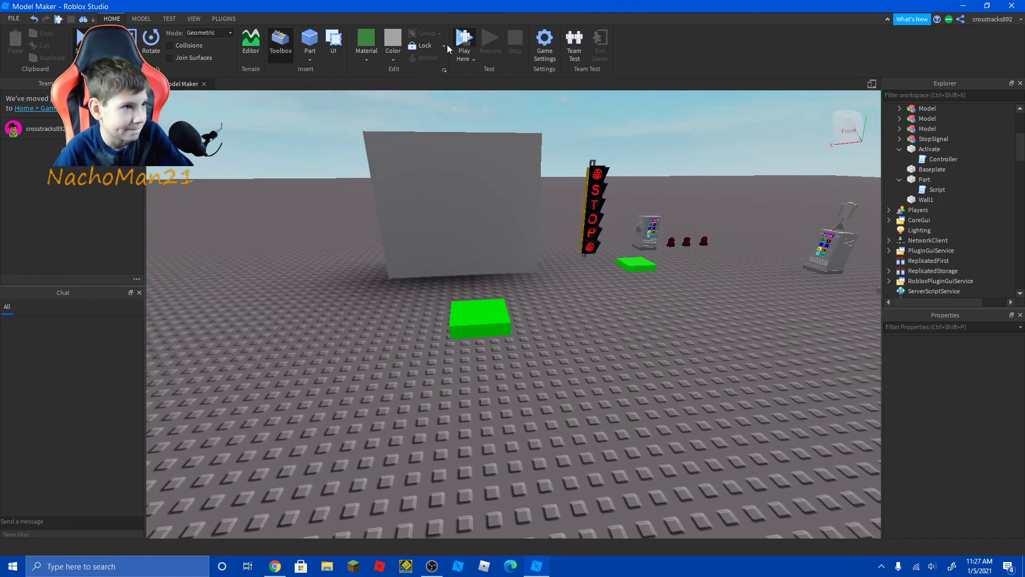
left_click(459, 45)
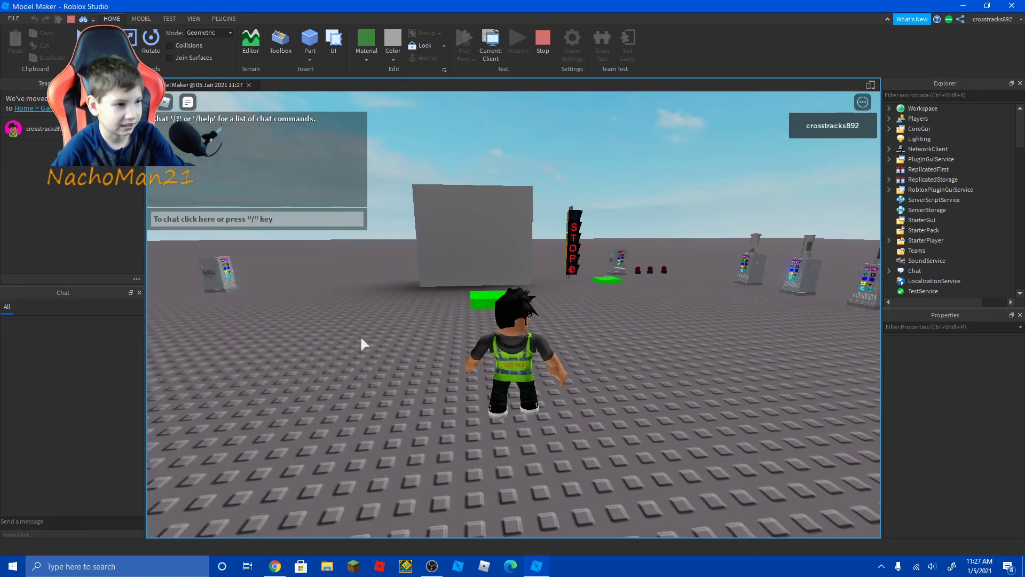
key("w")
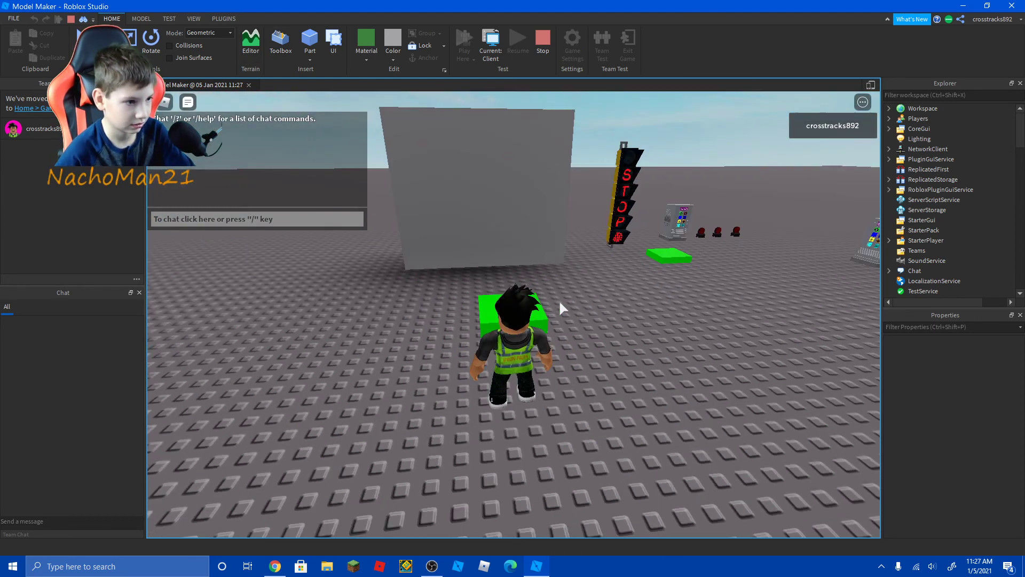
key("d")
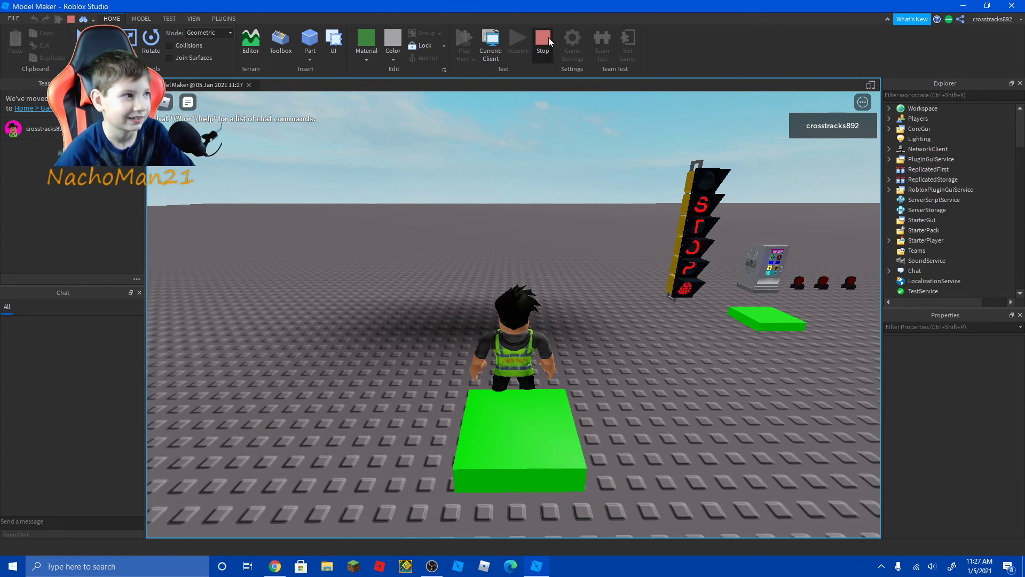
End the playtest and select the Destroy call on line 2 of the pad script.
key("shift+F5")
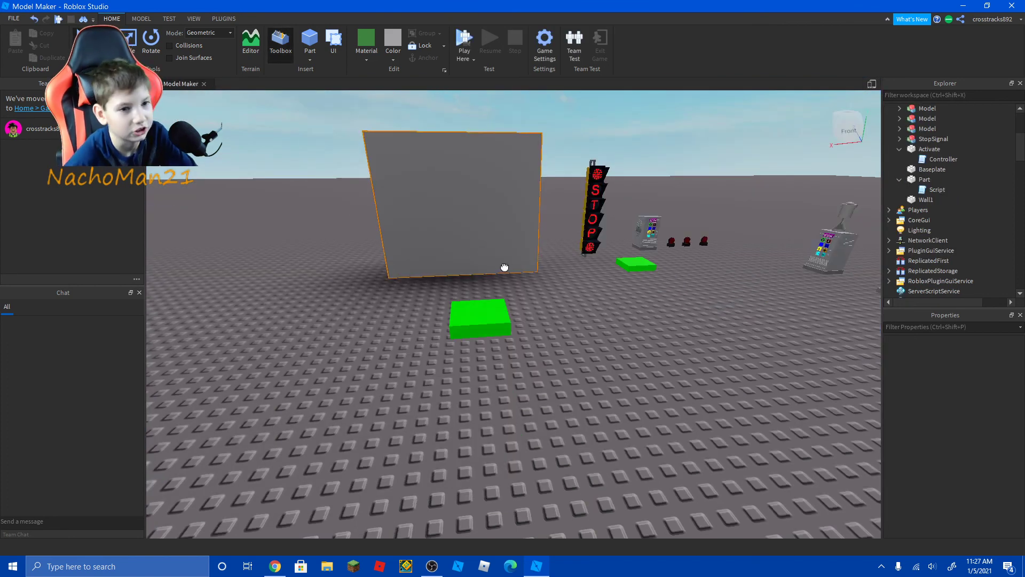
double_click(936, 190)
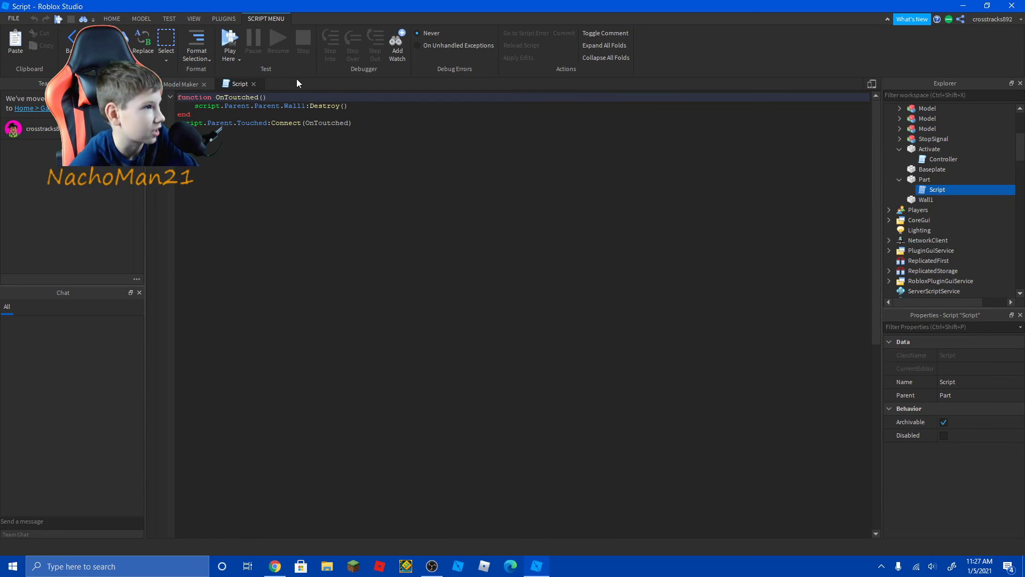
left_click_drag(359, 99, 343, 106)
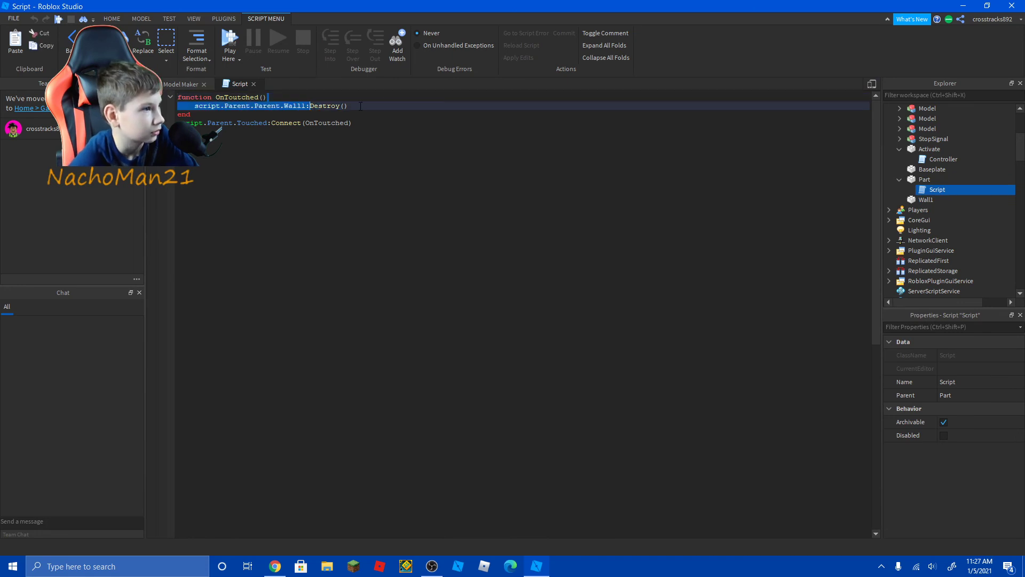
Delete the Destroy call, close the script and select Wall1 in the scene.
left_click(361, 106)
key("BackSpace")
key("BackSpace")
key("BackSpace")
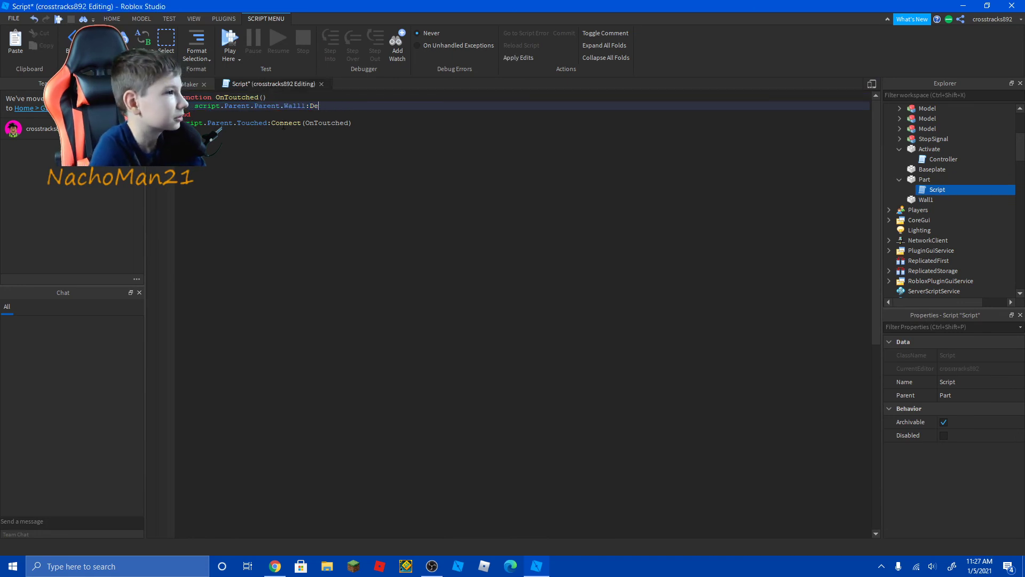
key("BackSpace")
key("BackSpace")
type("Clone(")
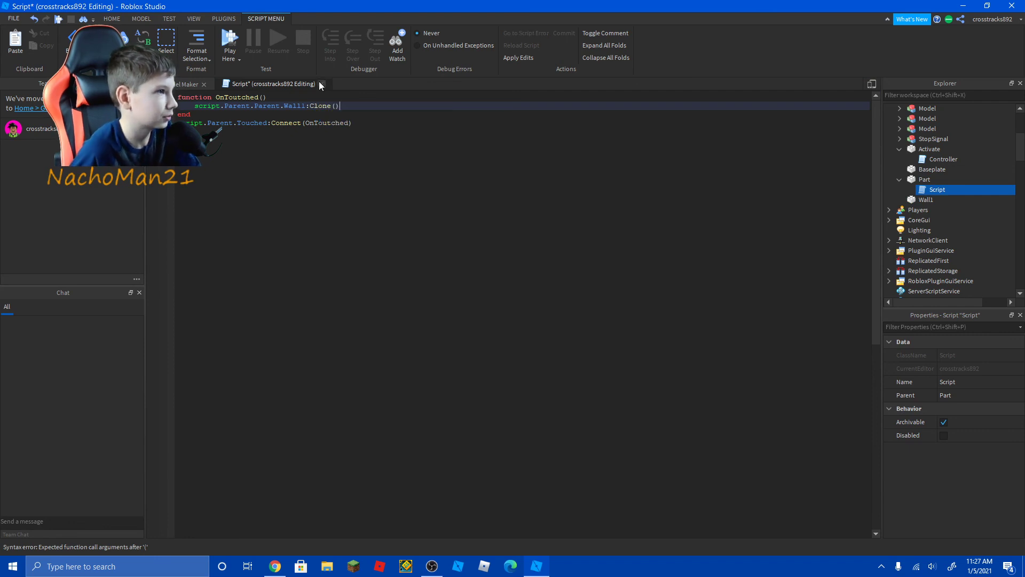
left_click(321, 83)
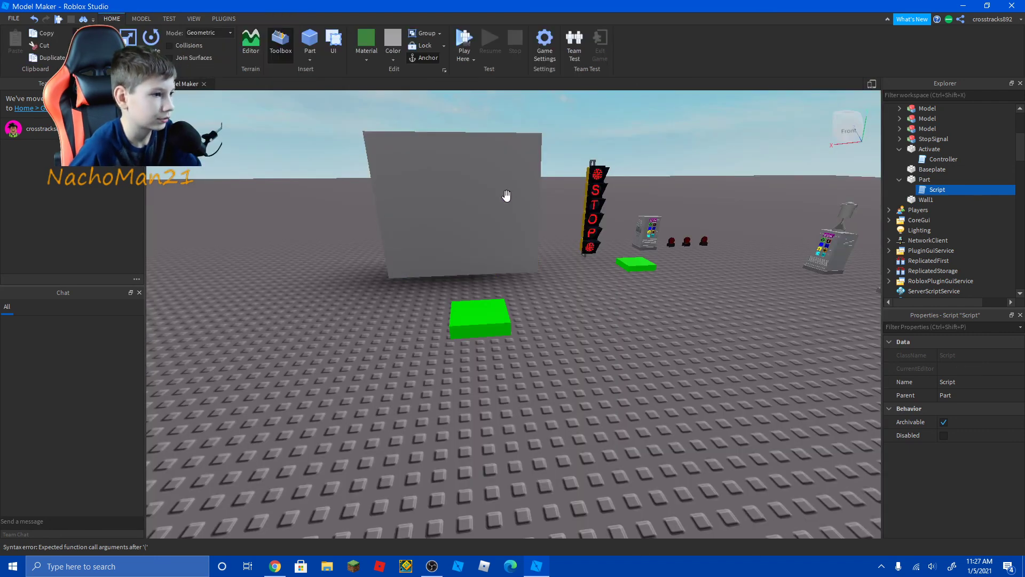
left_click(507, 195)
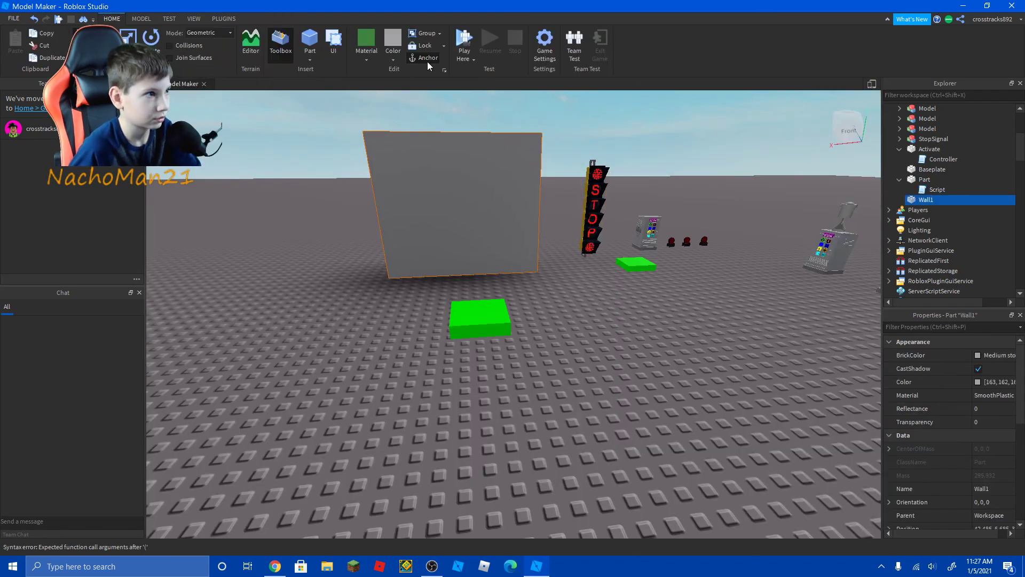
left_click(464, 40)
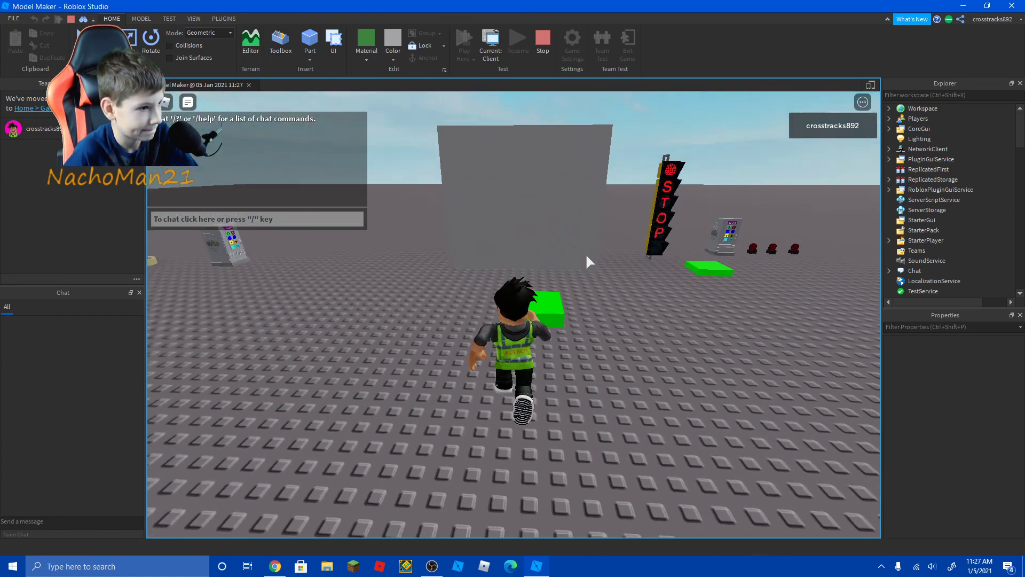
key("w")
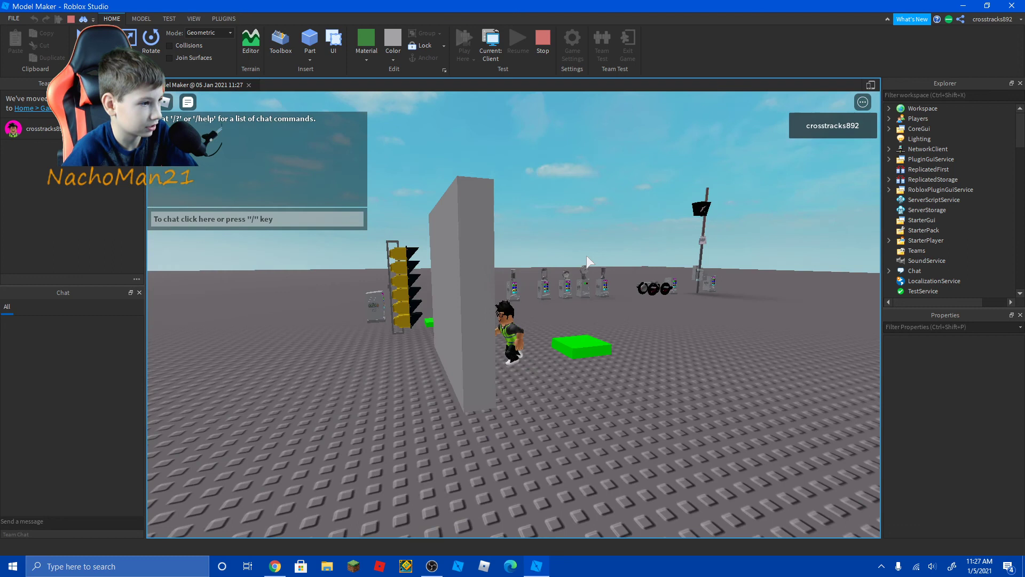
right_click_drag(587, 262, 255, 5)
left_click(492, 296)
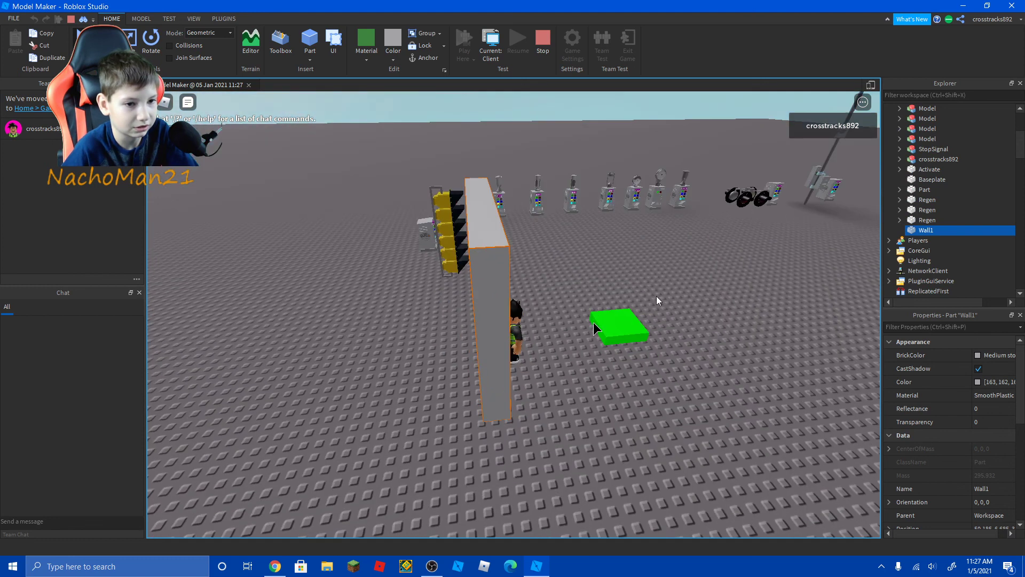
right_click_drag(593, 323, 594, 321)
left_click(929, 210)
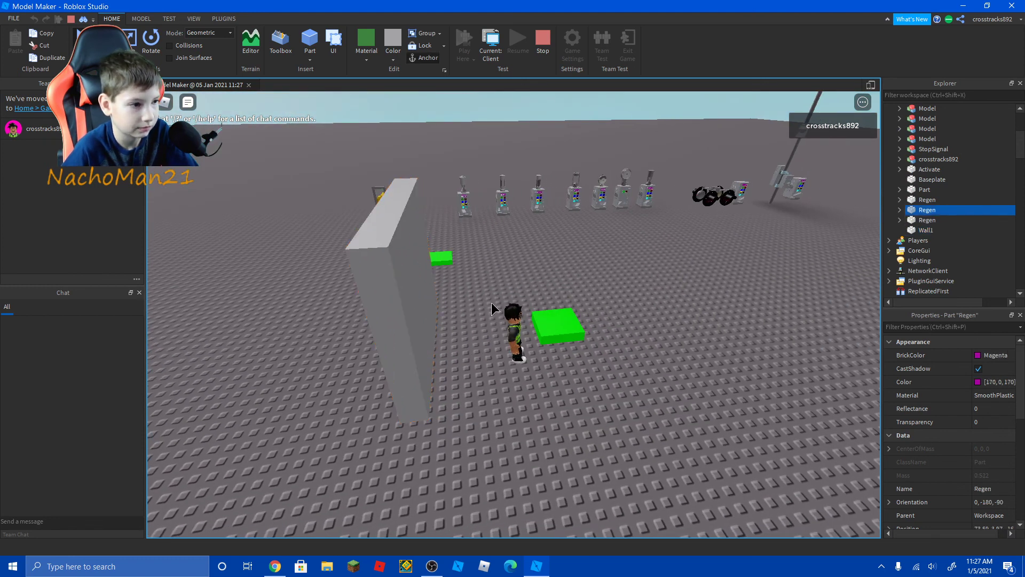
key("d")
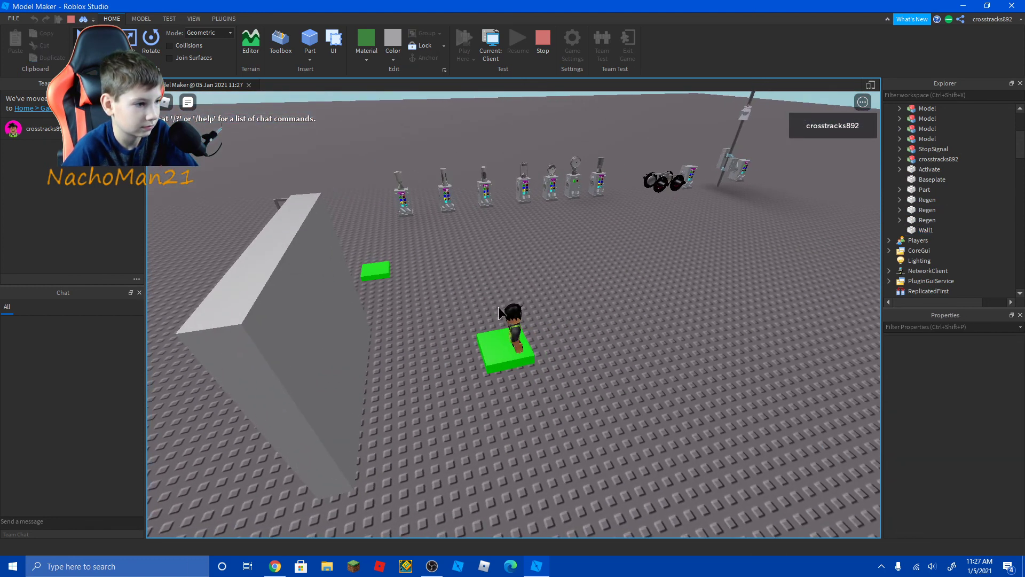
key("w")
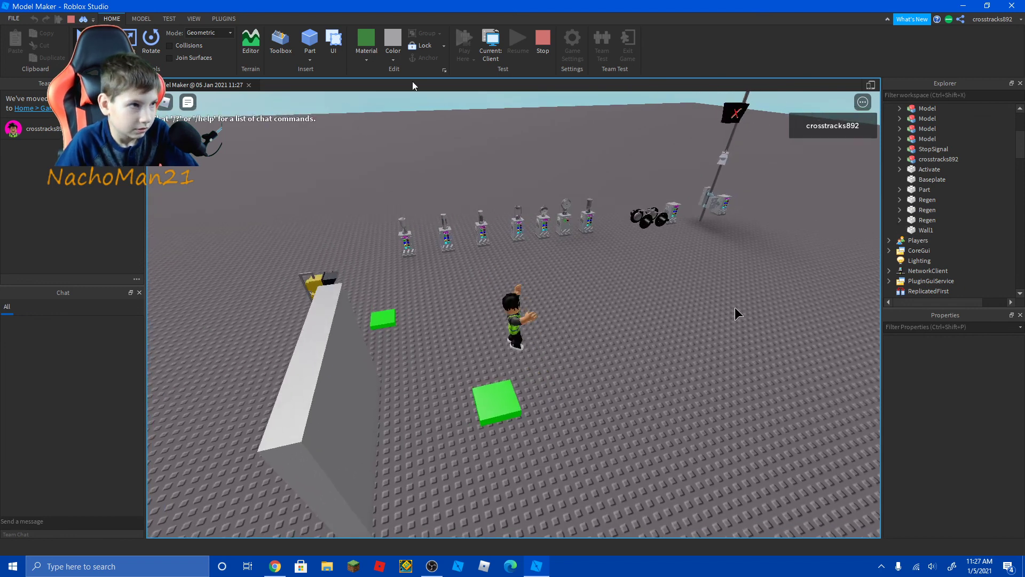
key("a")
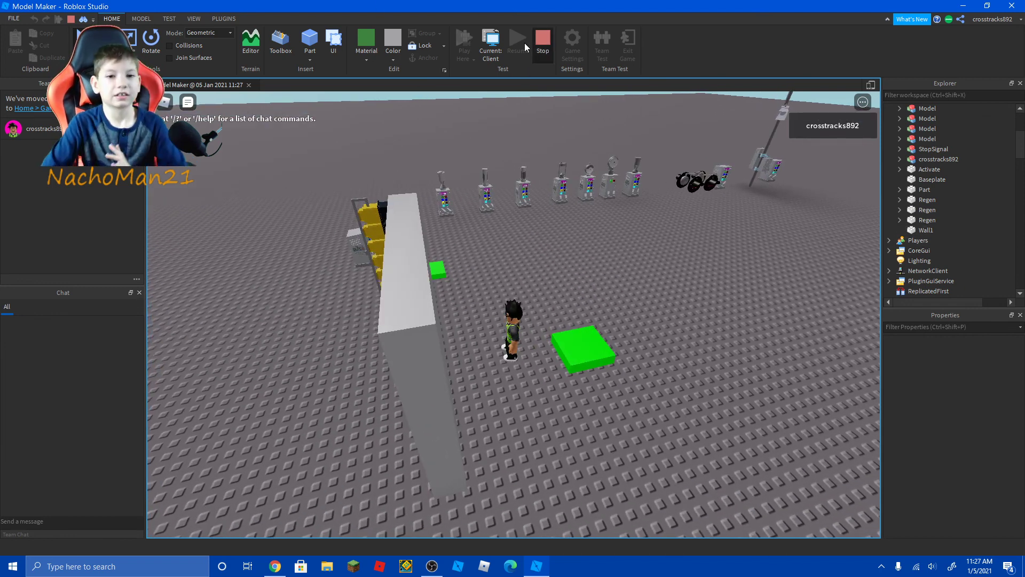
key("shift+F5")
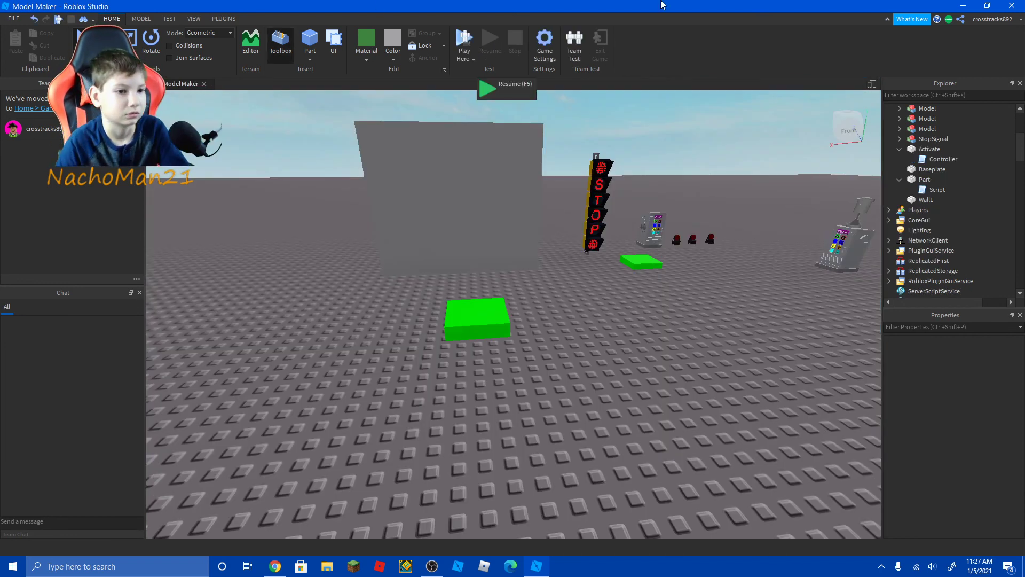
Delete Clone() and its colon so line 2 ends at script.Parent.Parent.Wall1.
double_click(935, 189)
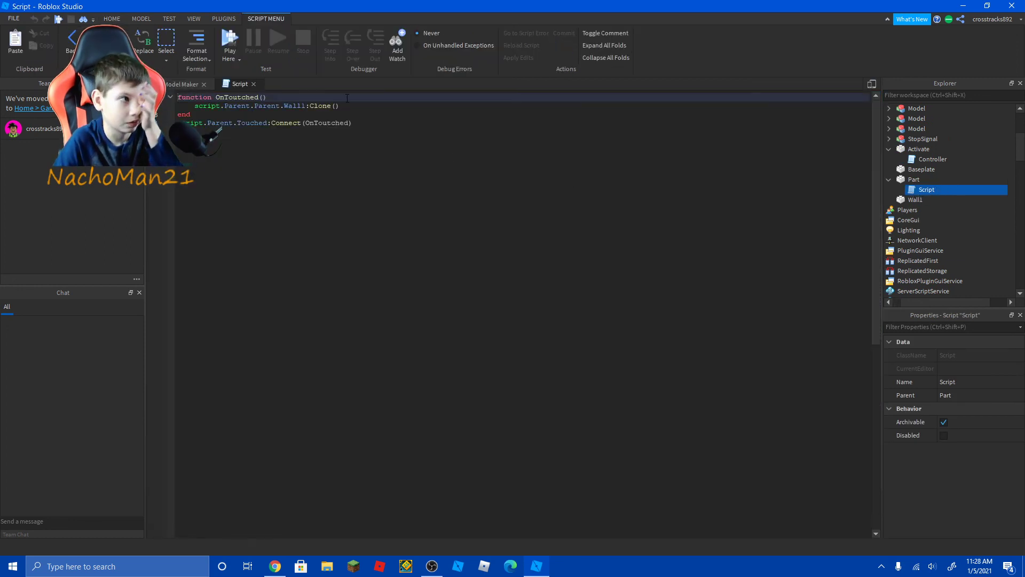
left_click_drag(348, 105, 319, 106)
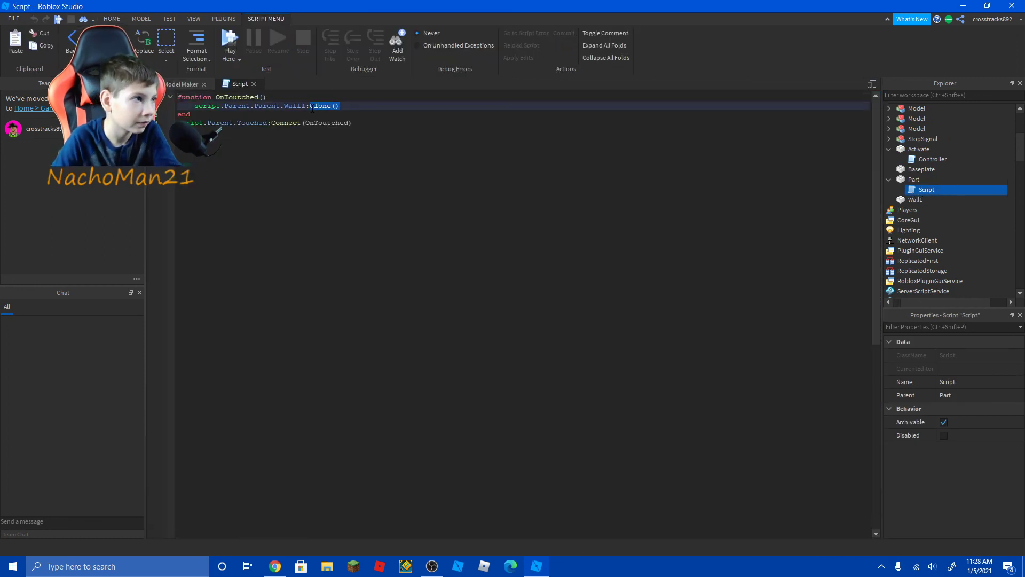
key("BackSpace")
type("D")
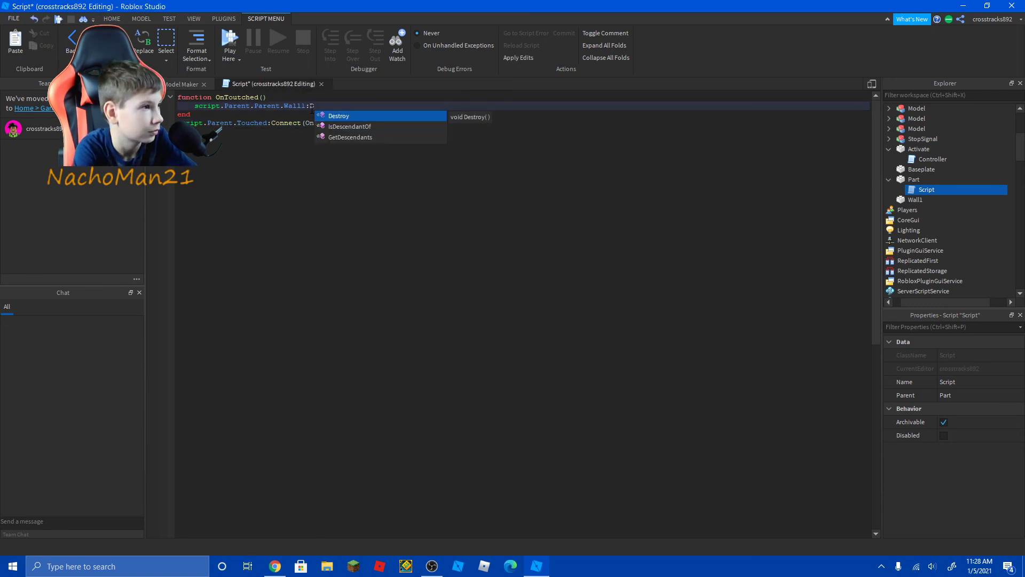
key("BackSpace")
key("BackSpace")
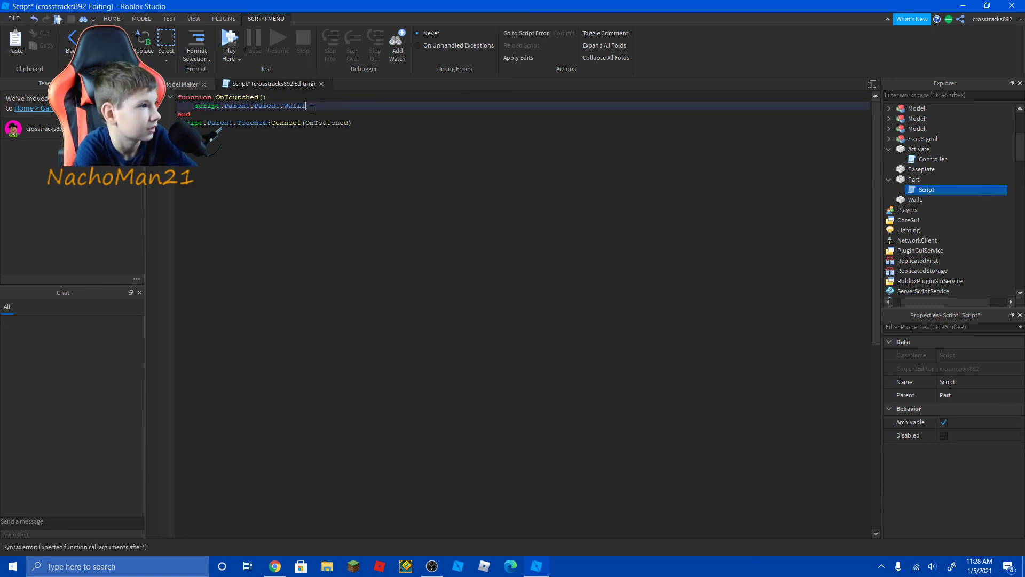